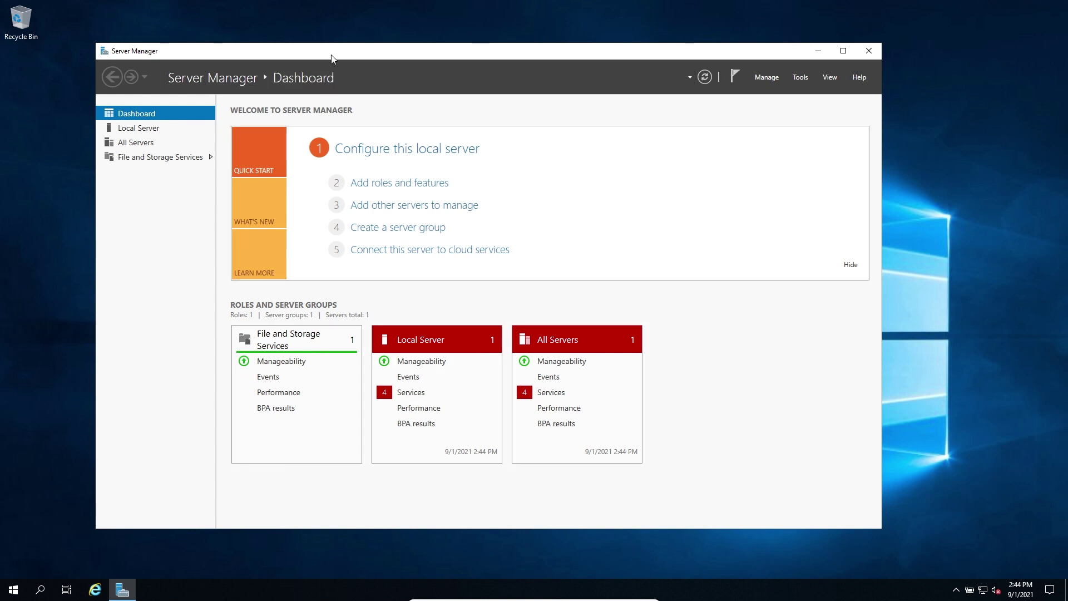
Step: Open the local server's IE Enhanced Security Configuration and accept it with Off selected for both Administrators and Users
drag(332, 58, 371, 58)
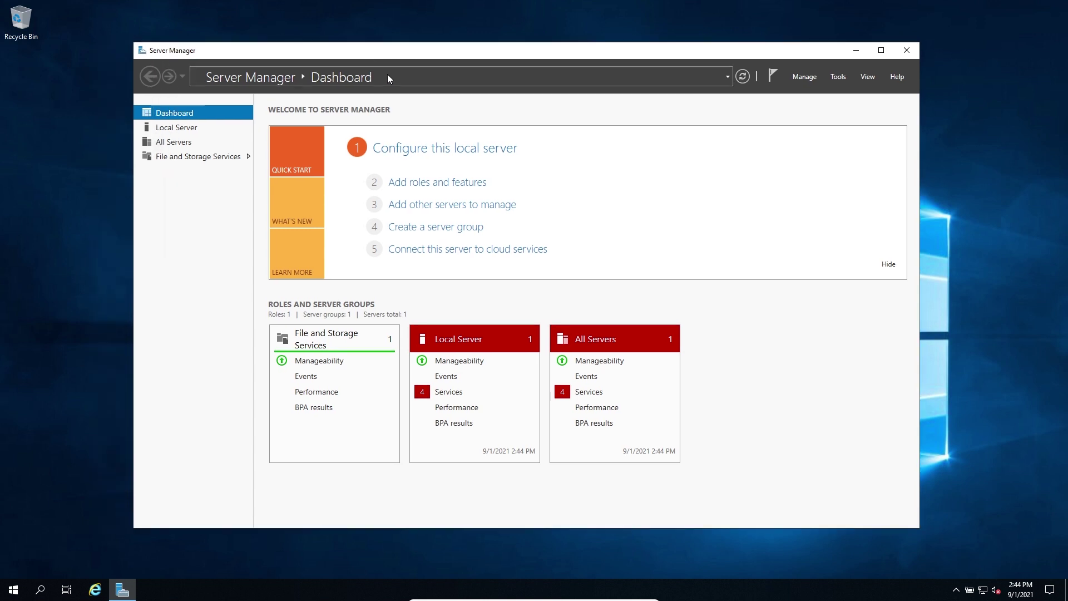
click(494, 150)
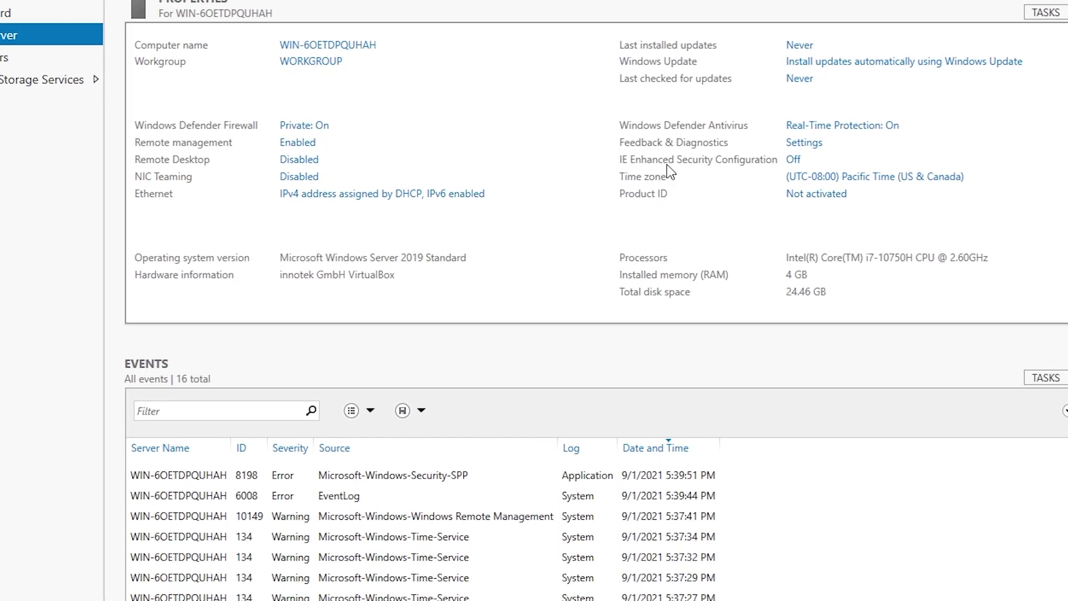
click(792, 162)
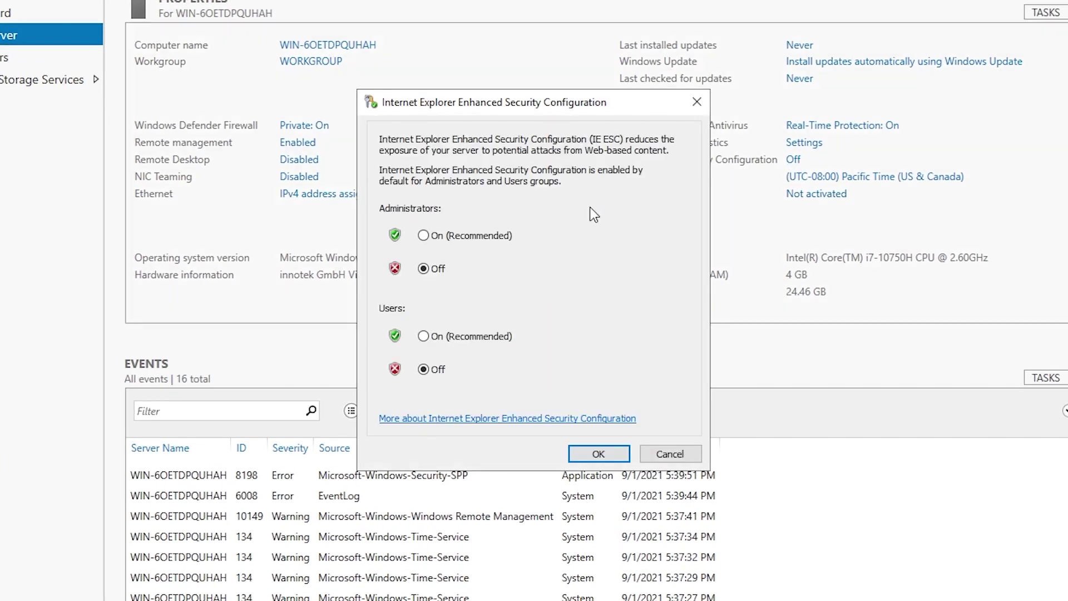
click(616, 453)
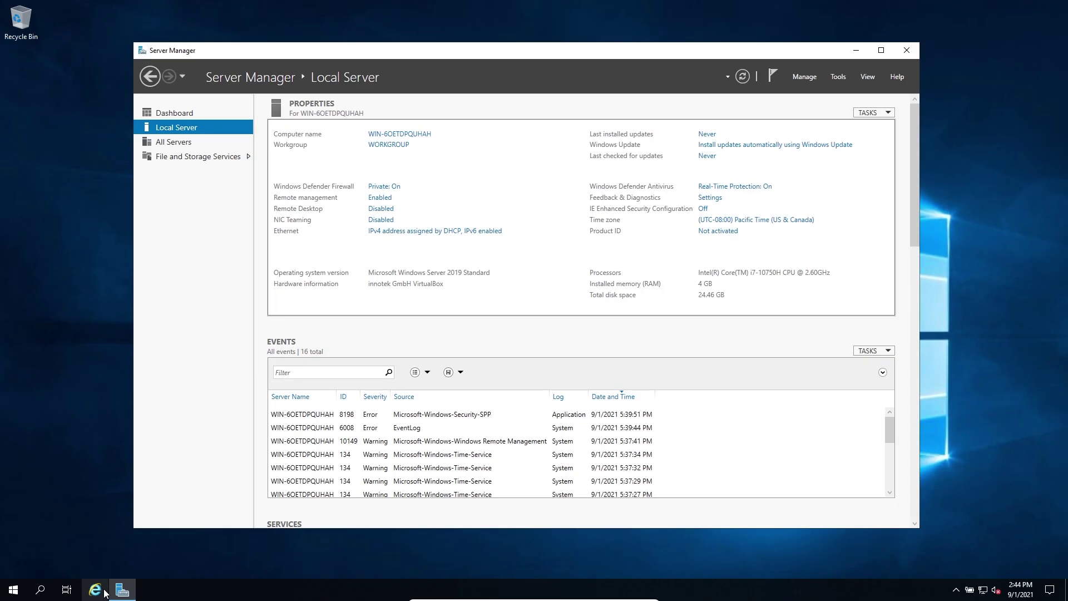
Step: Launch Internet Explorer, reposition its window and enlarge it
click(106, 591)
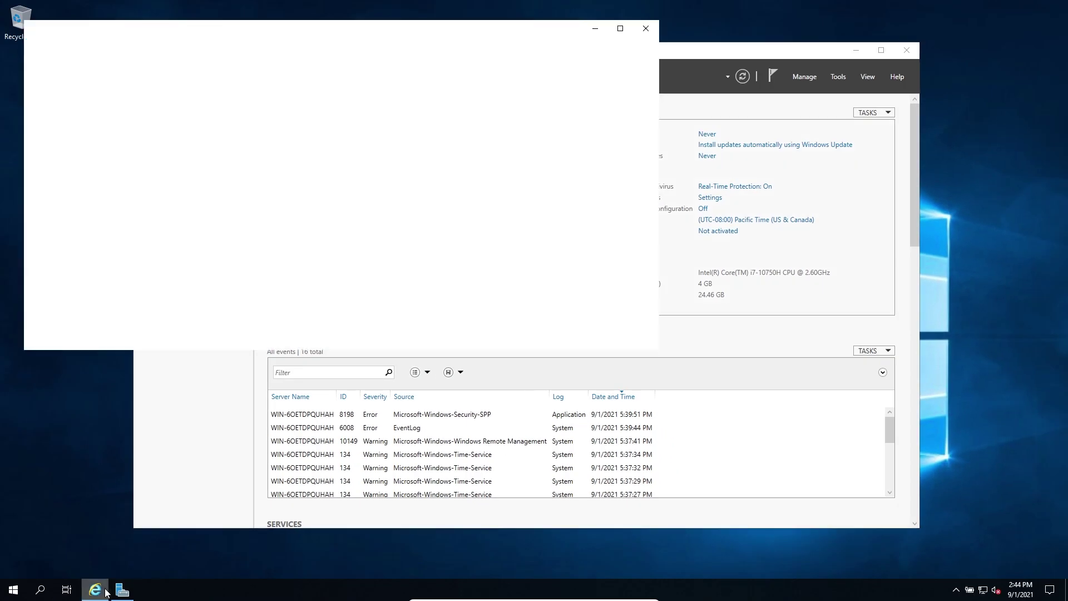
drag(398, 34, 476, 72)
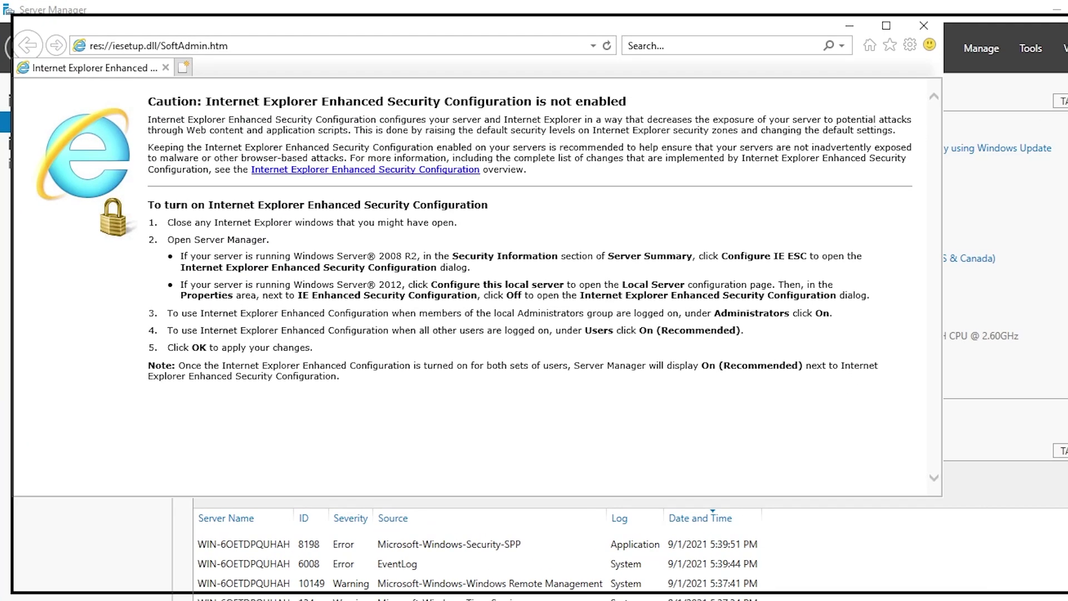
drag(839, 425, 1057, 562)
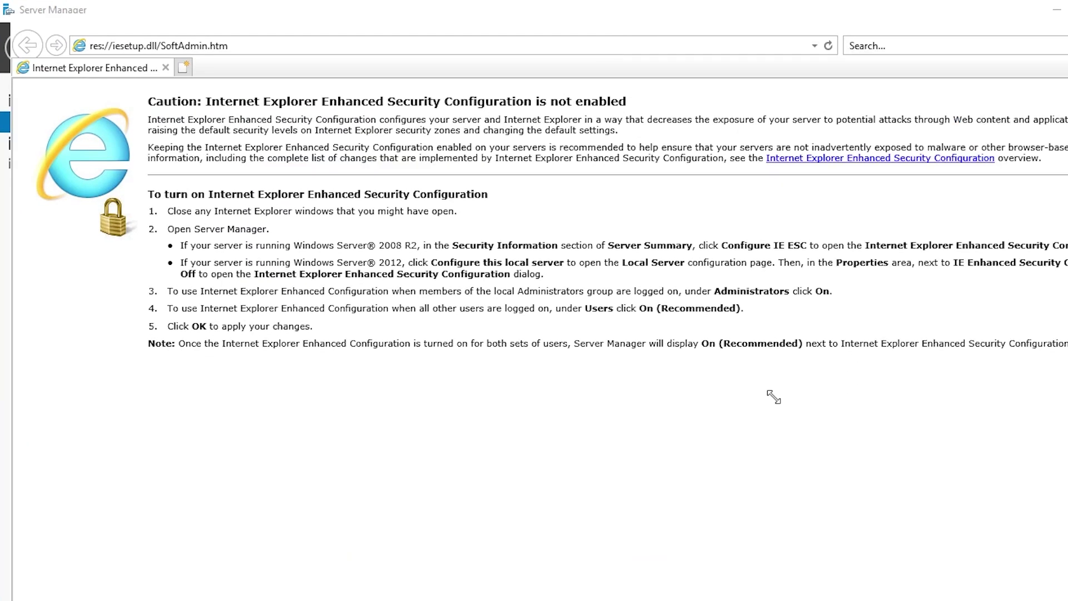
click(261, 45)
triple_click(262, 45)
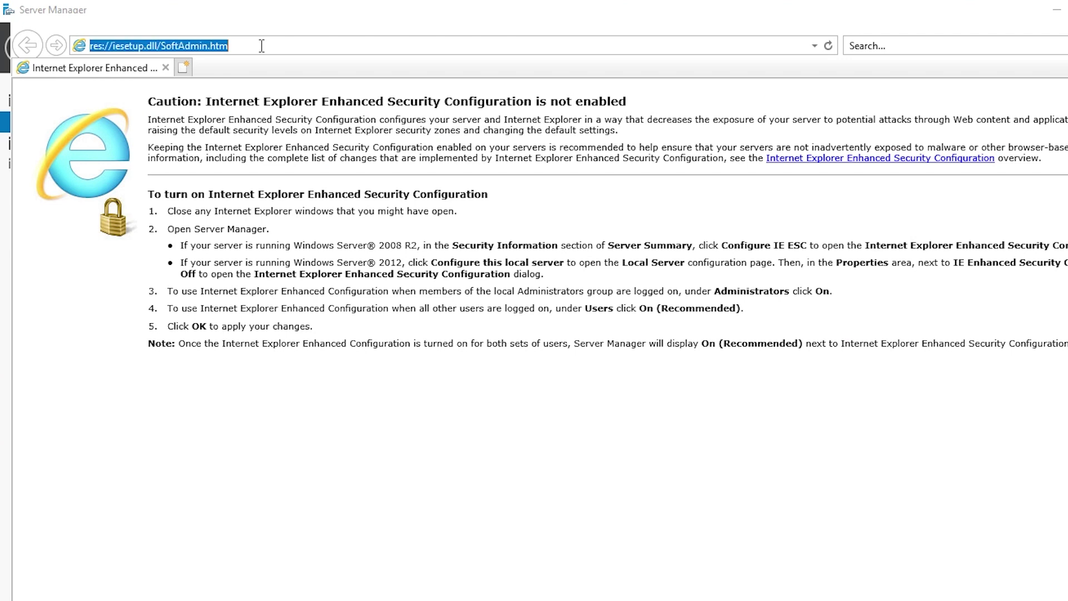
text(https)
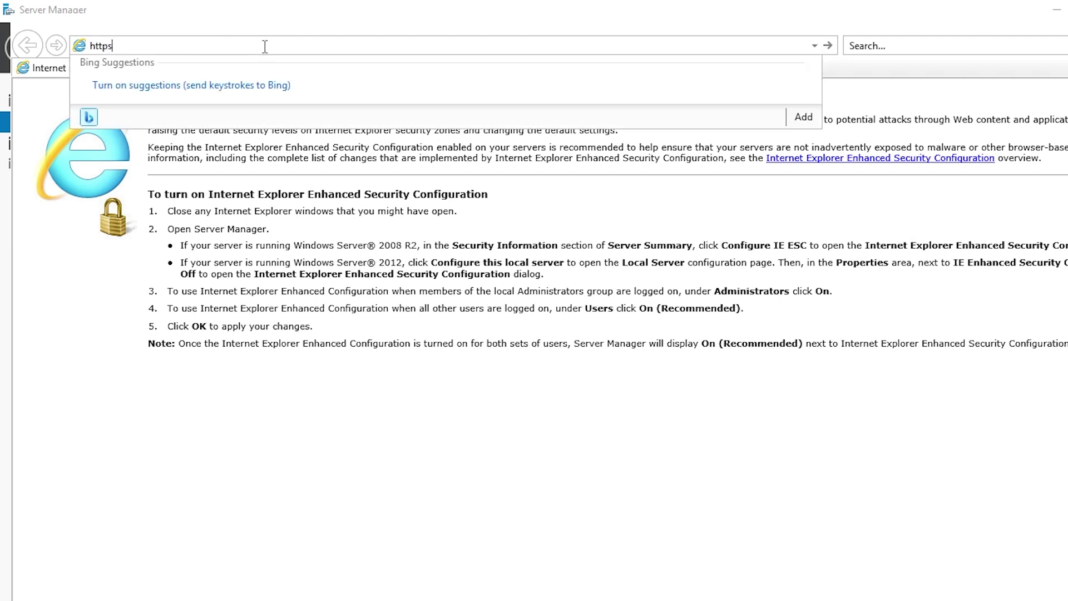
text(://github.com/dievus/Power)
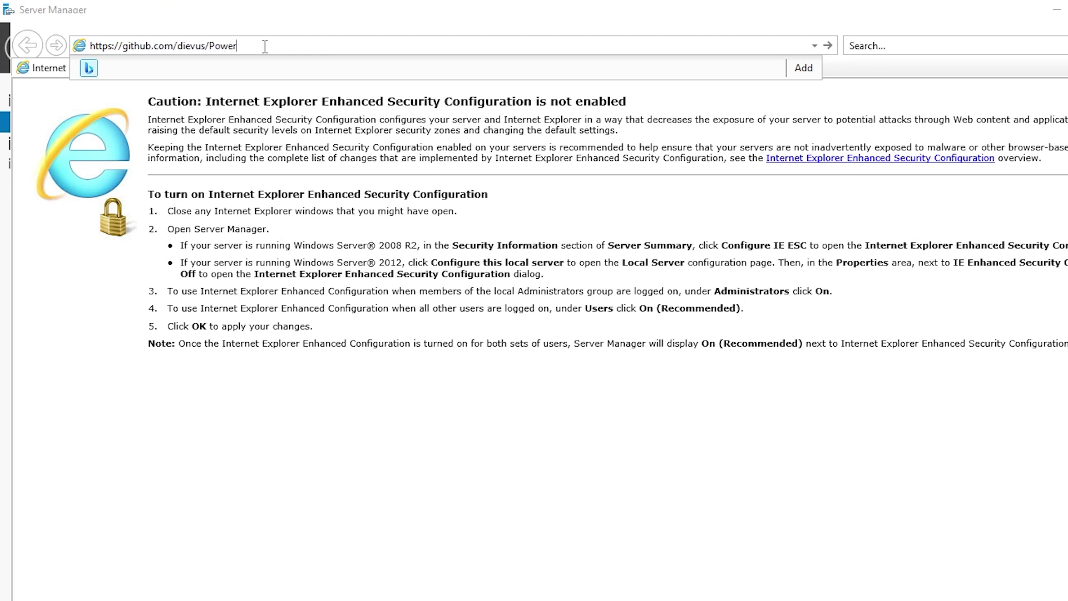
text(shellForPenteset)
text(s)
key(Return)
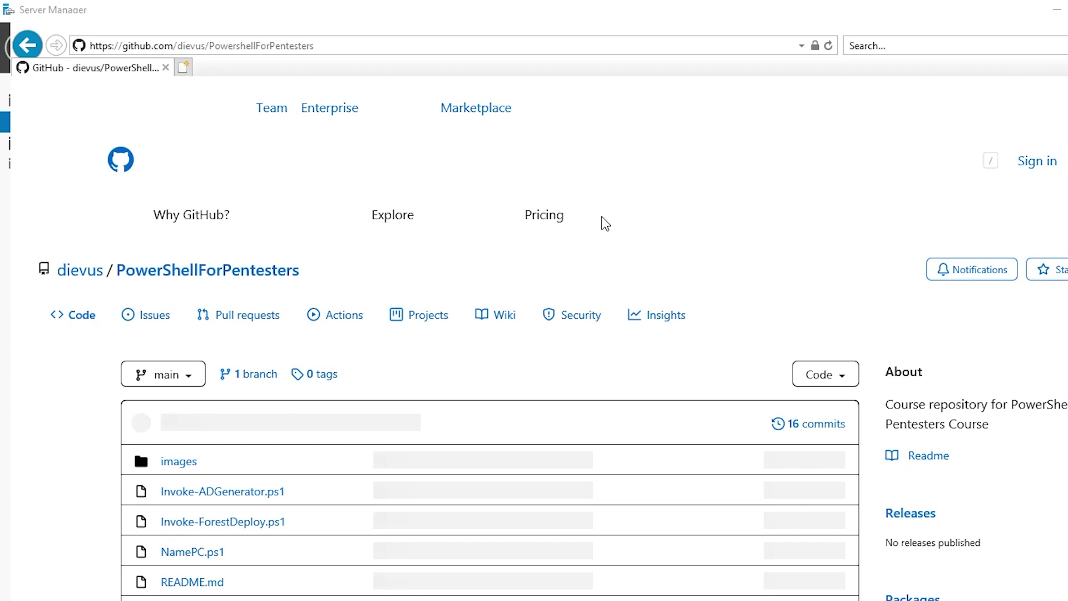
scroll(798, 245, down, 5)
scroll(785, 317, up, 3)
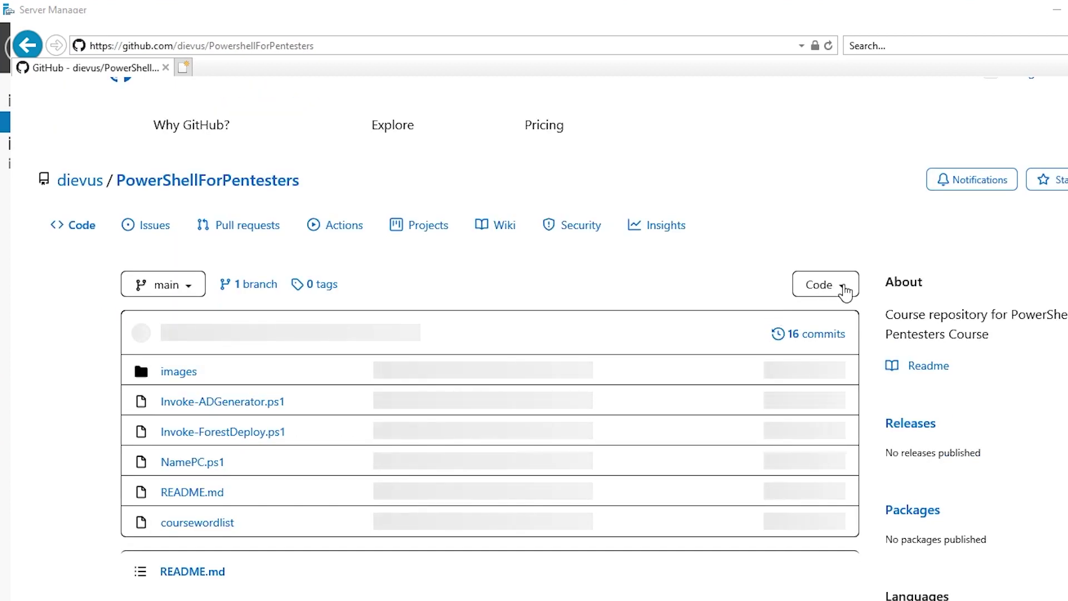
scroll(457, 354, down, 5)
scroll(453, 358, up, 5)
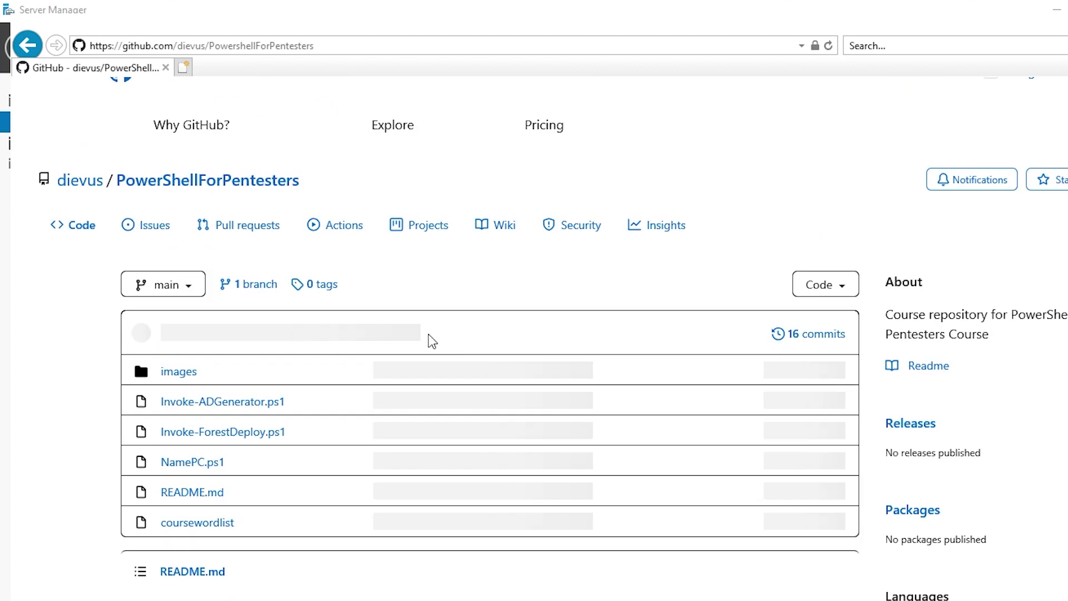
click(828, 45)
Step: Search the web for "firefox" and open Mozilla's Download Firefox Browser page
click(1032, 45)
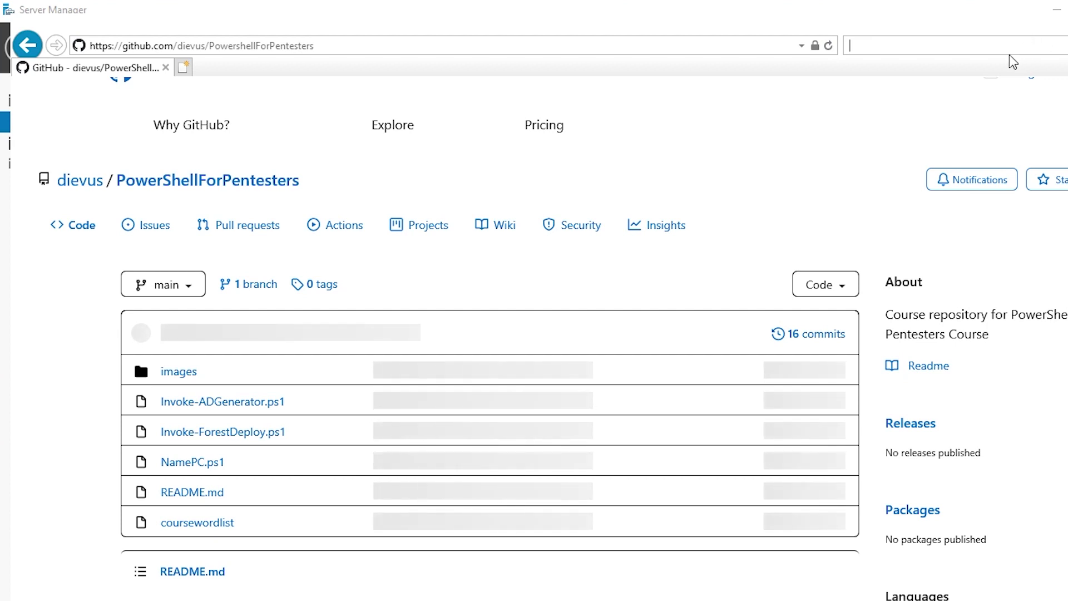
text(firefox)
key(Return)
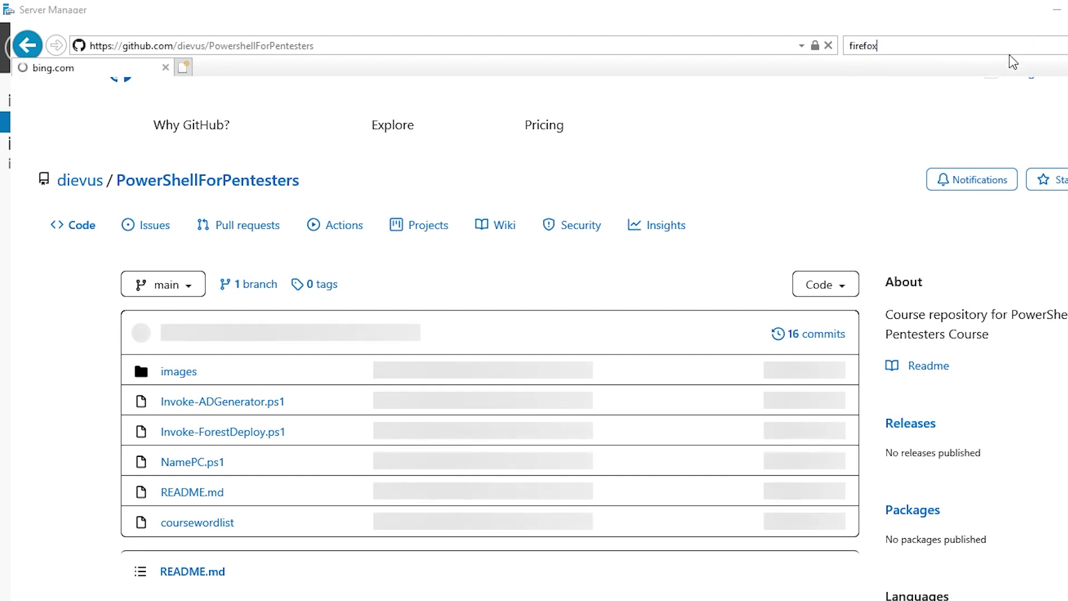
scroll(215, 436, down, 6)
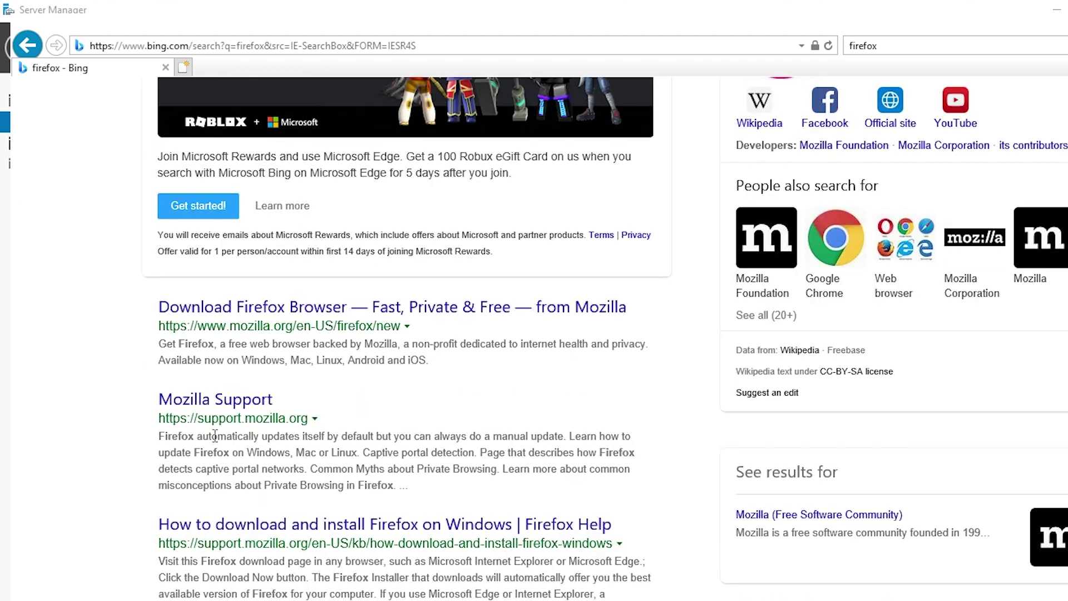
click(250, 307)
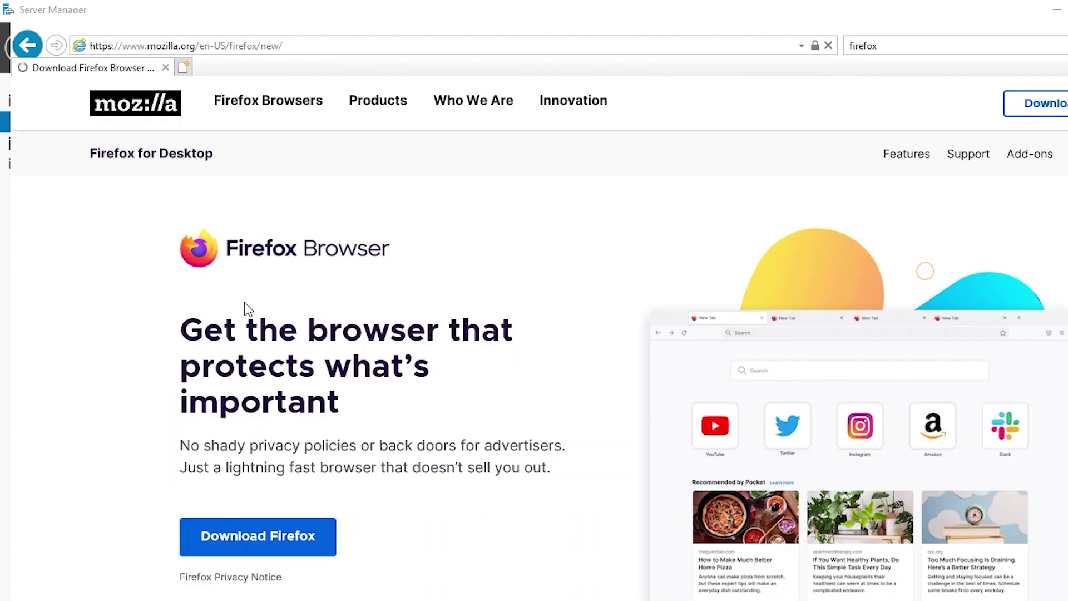
Step: Download and run Firefox Installer.exe, and clear the Internet Explorer and Server Manager windows off the desktop
click(211, 538)
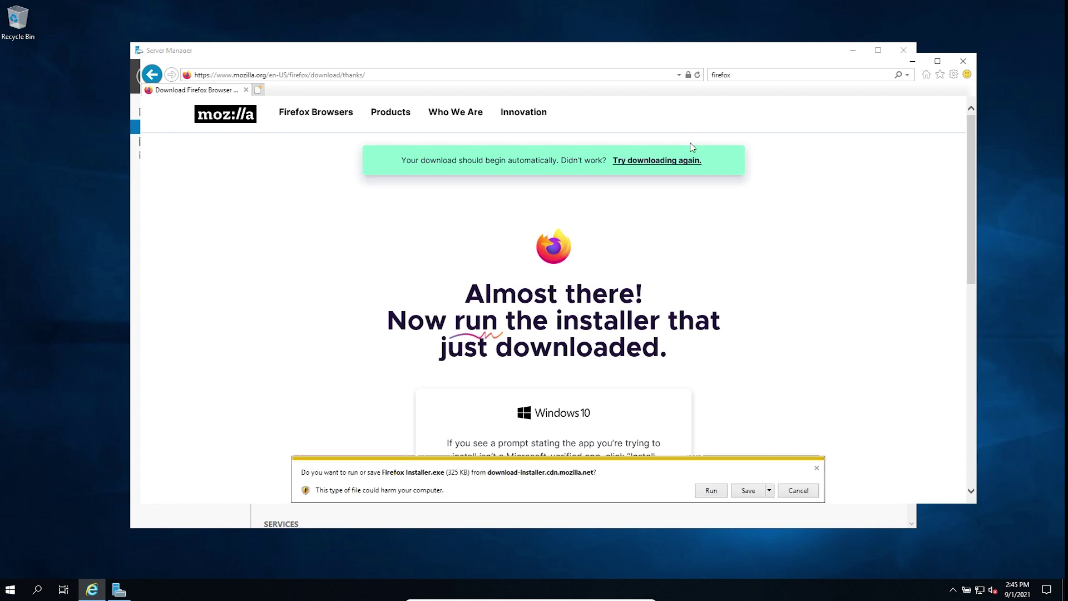
click(710, 491)
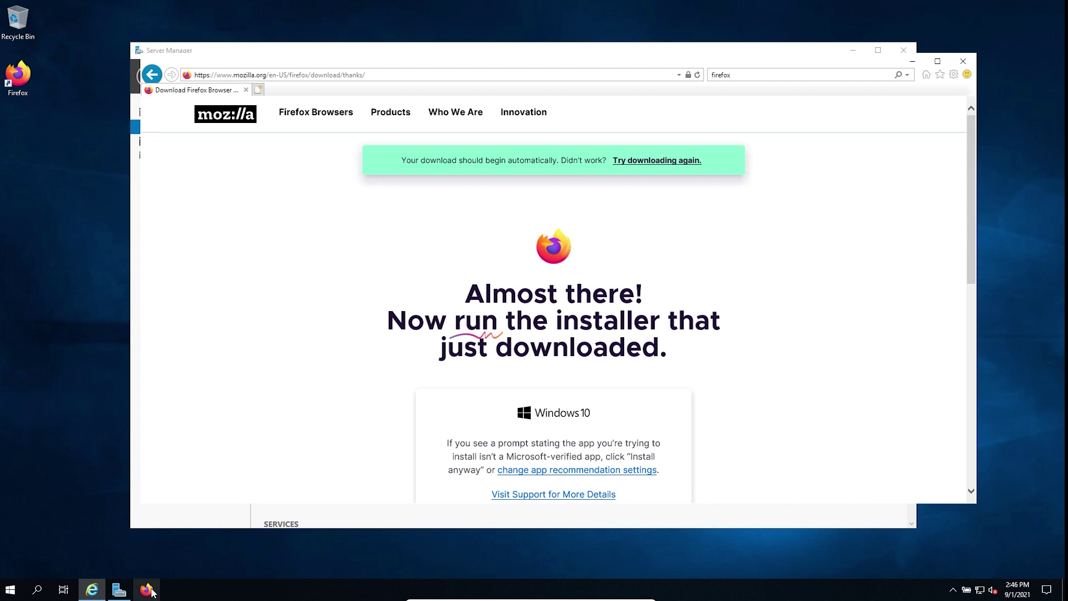
click(963, 61)
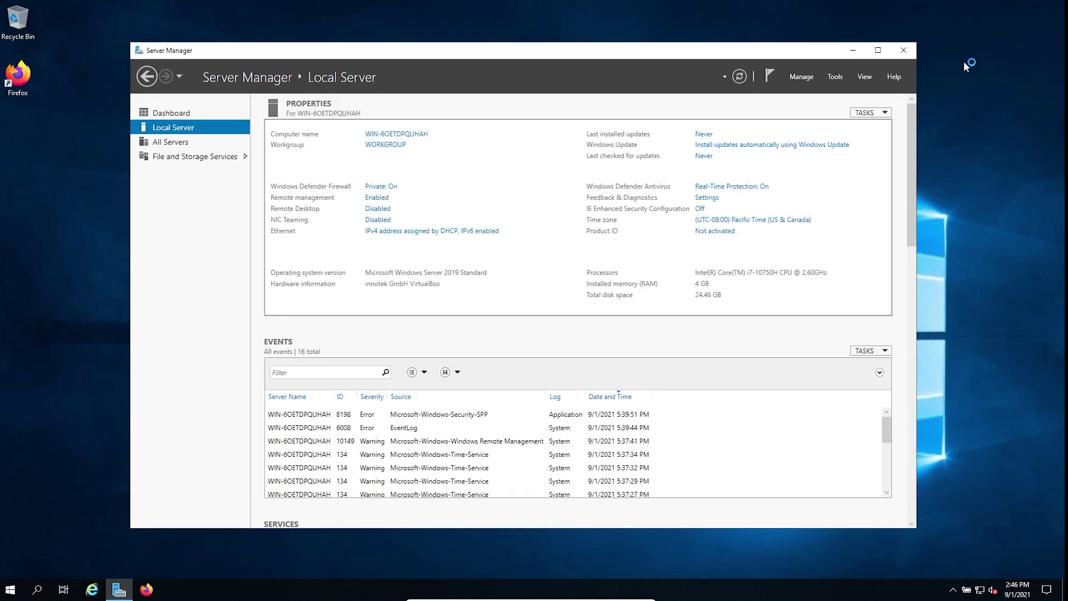
click(853, 50)
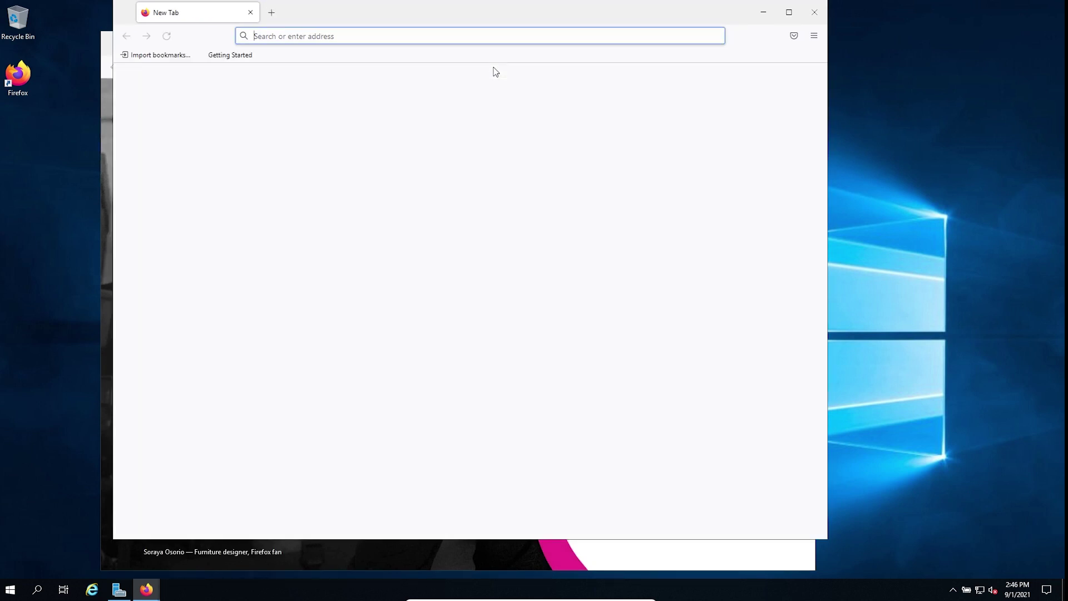
text(ww.)
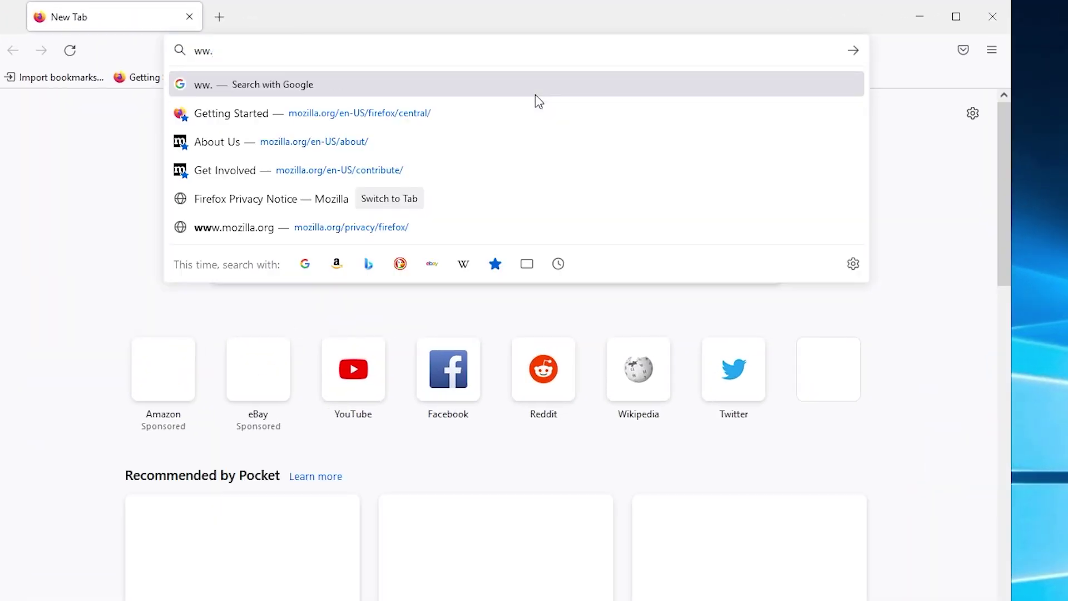
key(BackSpace)
text(w.githu)
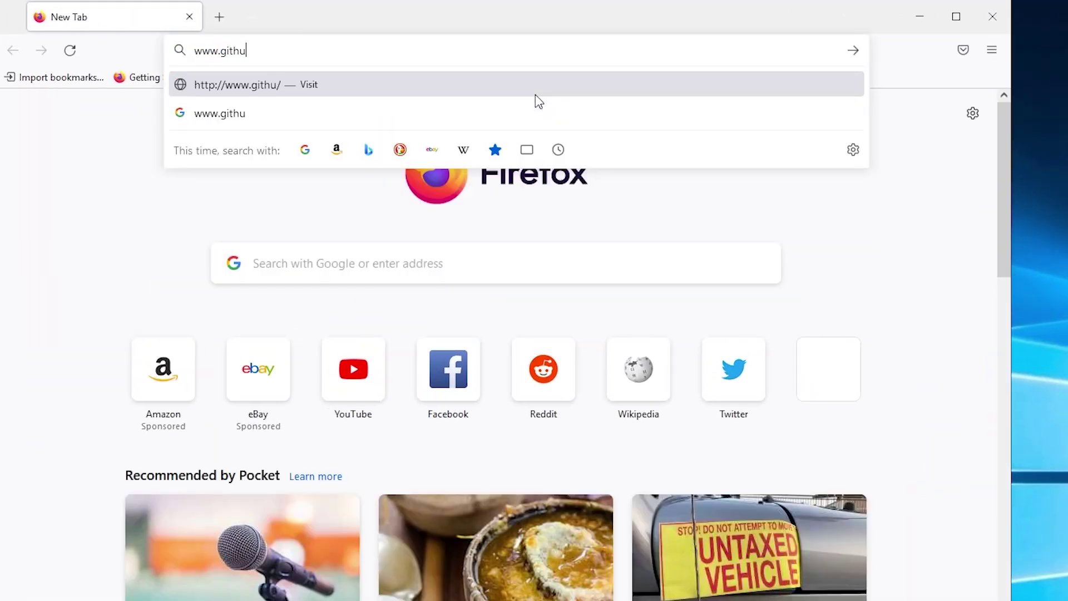
text(b.com/die)
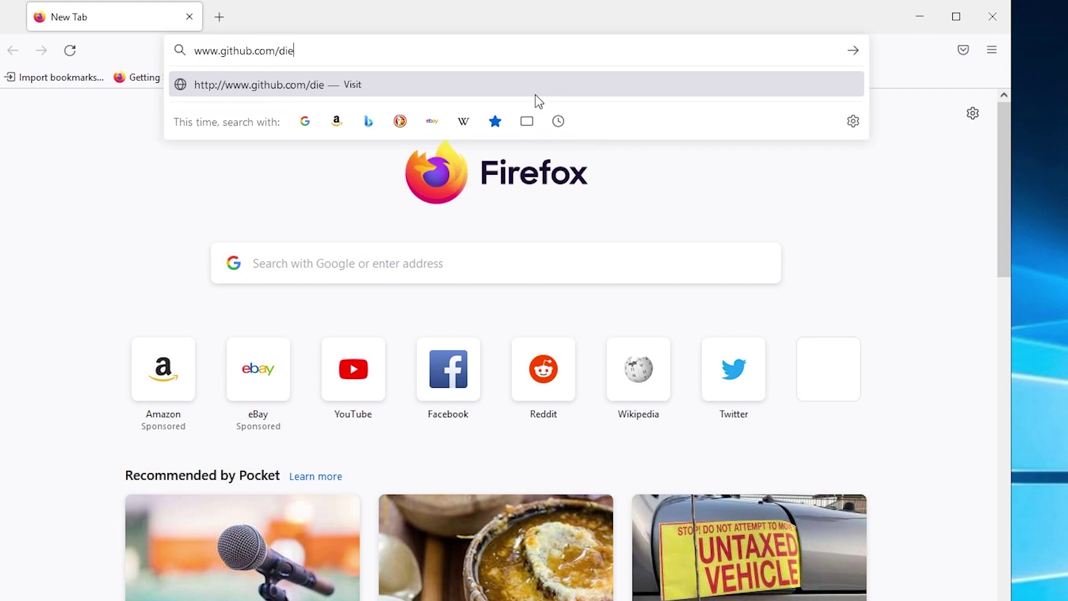
text(vus/PowerS)
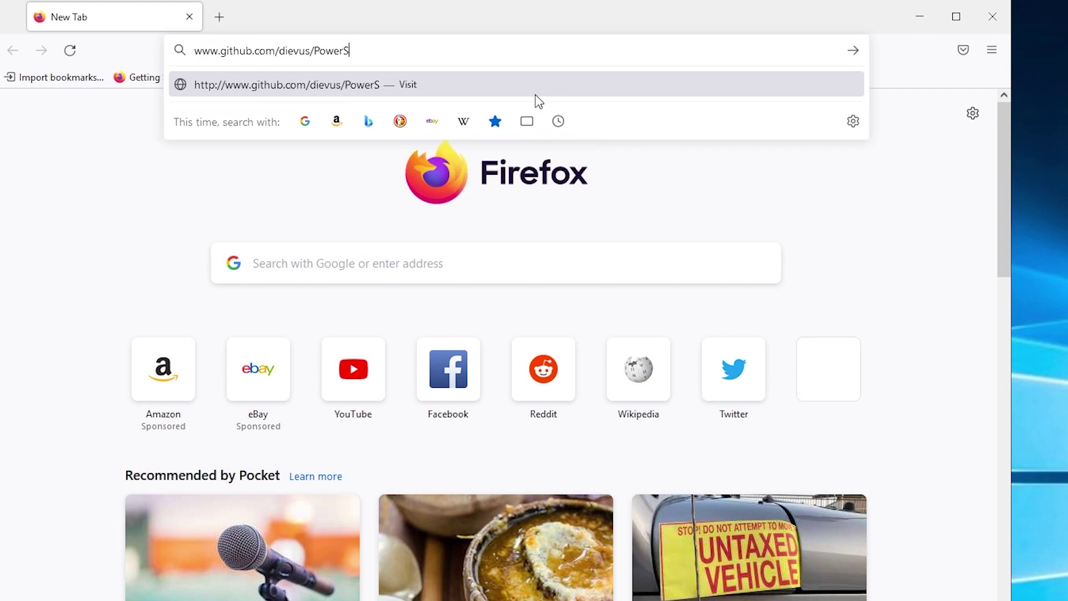
key(BackSpace)
text(shellfo)
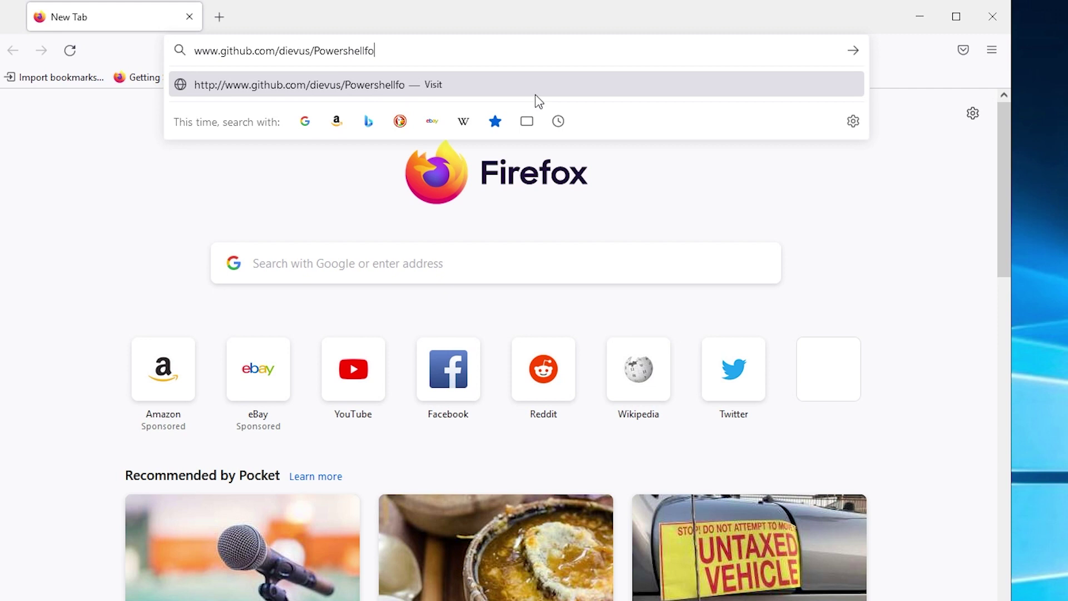
key(BackSpace)
key(BackSpace)
text(ForPente)
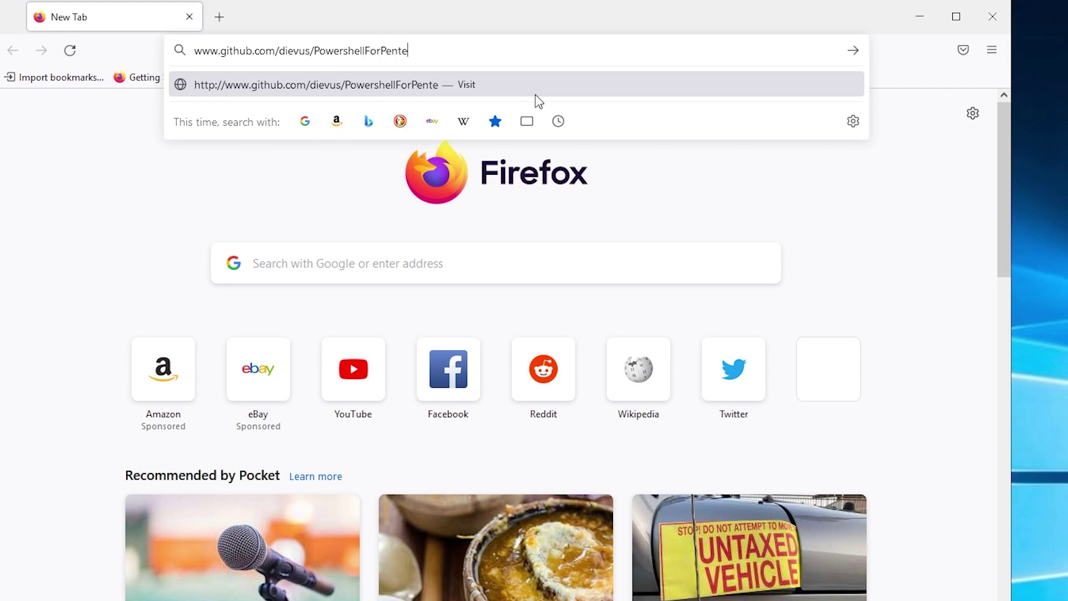
text(sters)
key(Return)
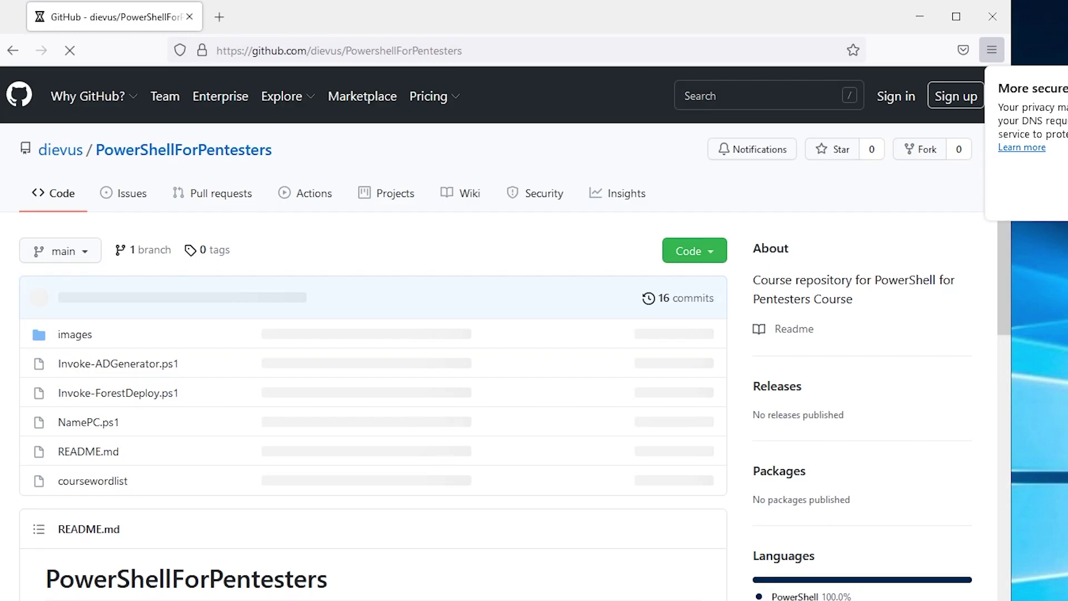
Step: Download the repository as a ZIP and save the file PowerShellForPentesters-main.zip
click(690, 253)
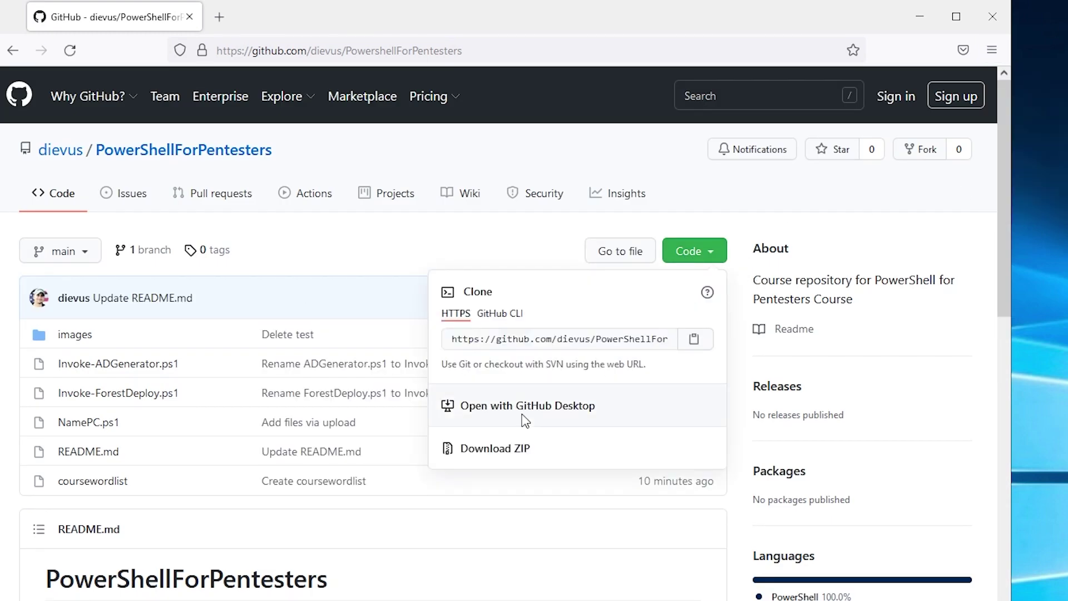
click(495, 449)
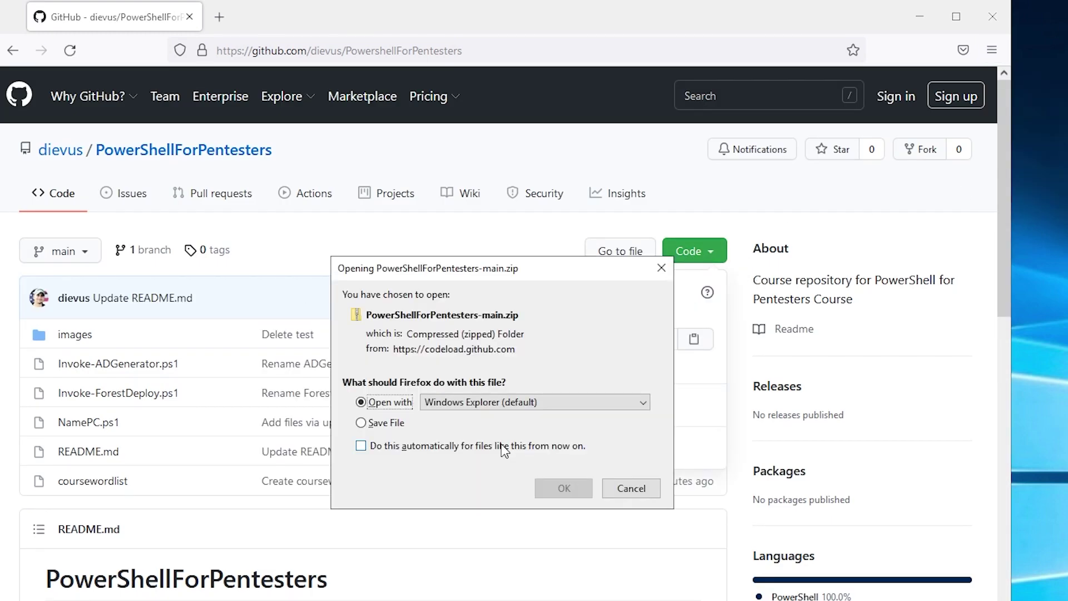
click(370, 423)
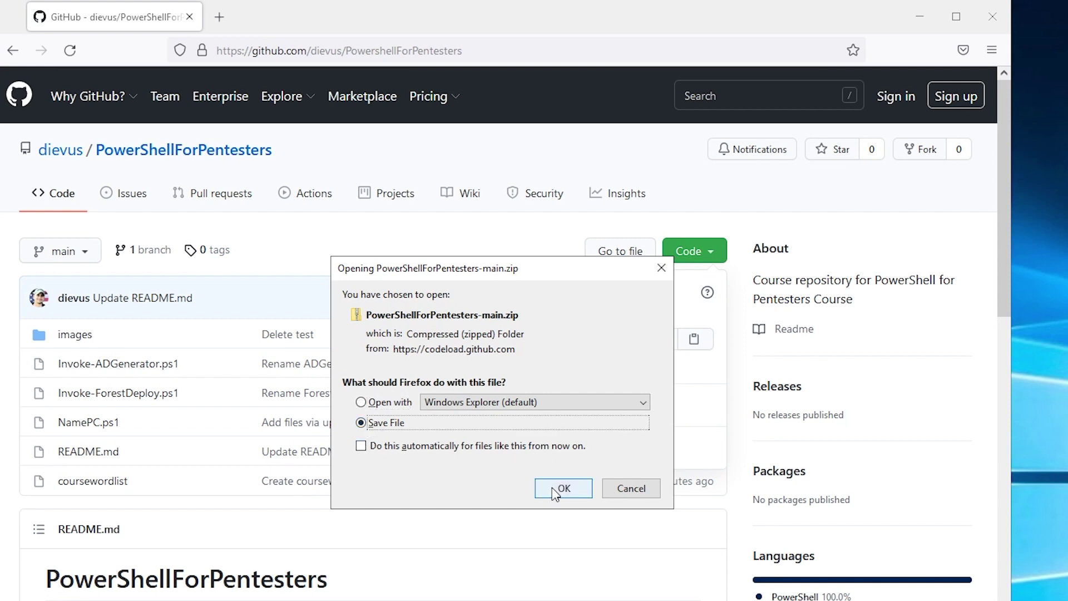
click(559, 489)
Step: Show the downloaded PowerShellForPentesters-main archive in its folder and move it onto the desktop
drag(596, 17, 665, 40)
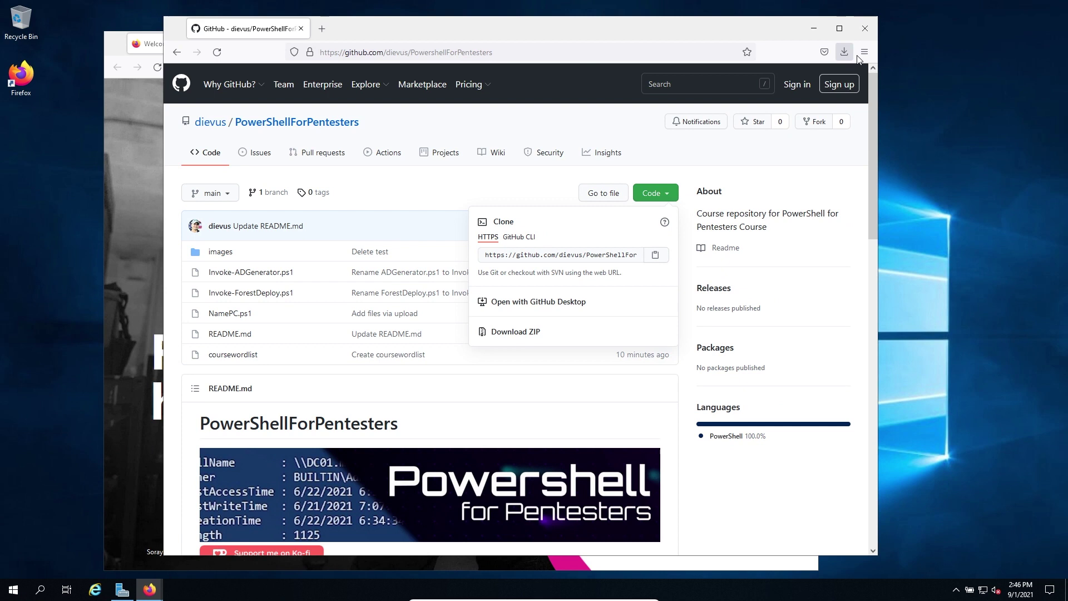
click(1030, 73)
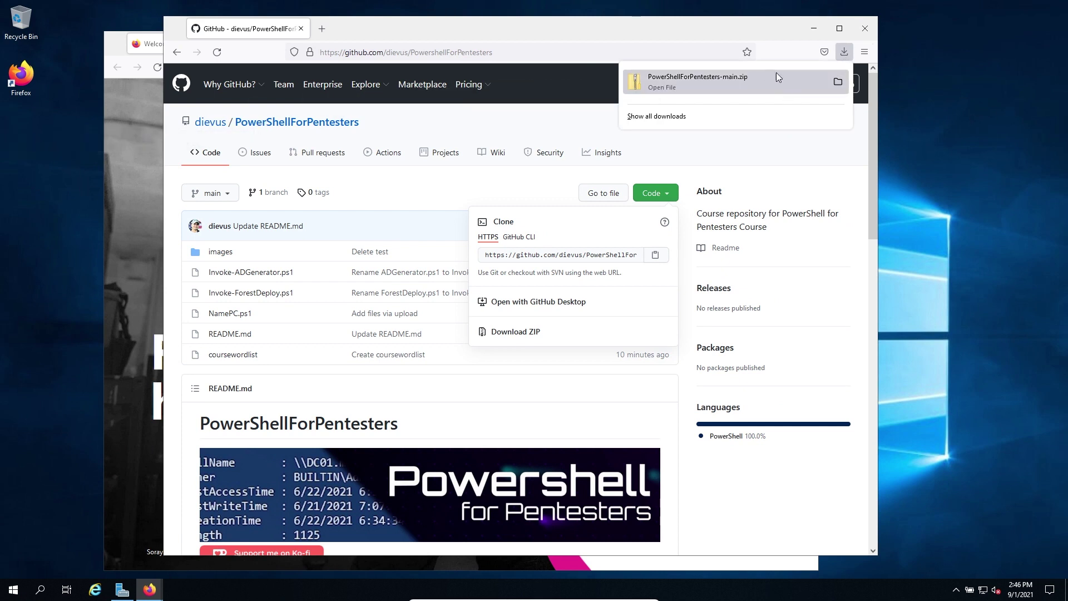
click(837, 84)
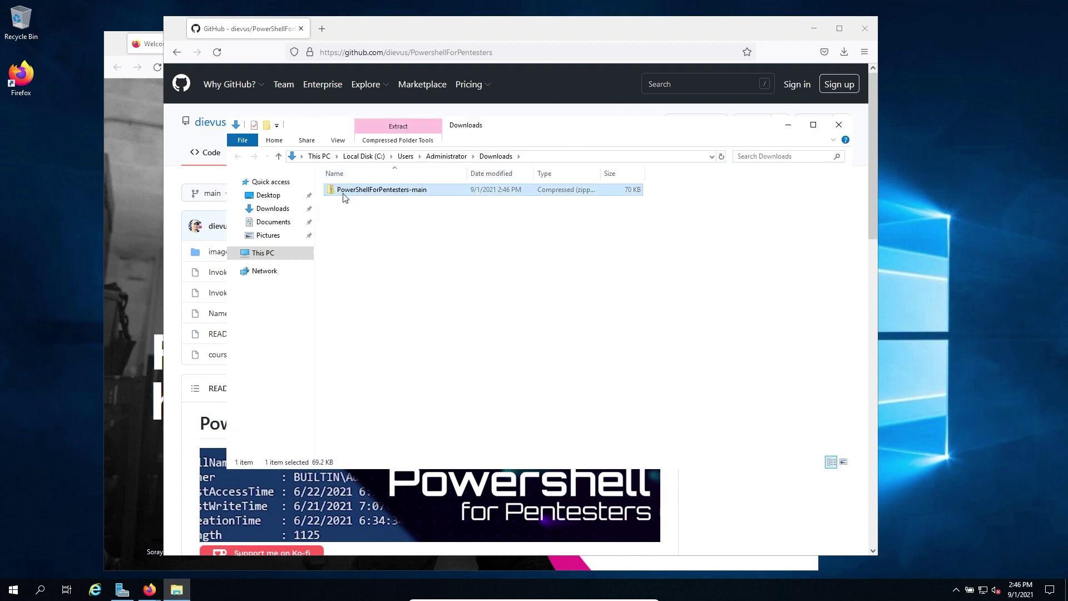
drag(186, 187, 62, 144)
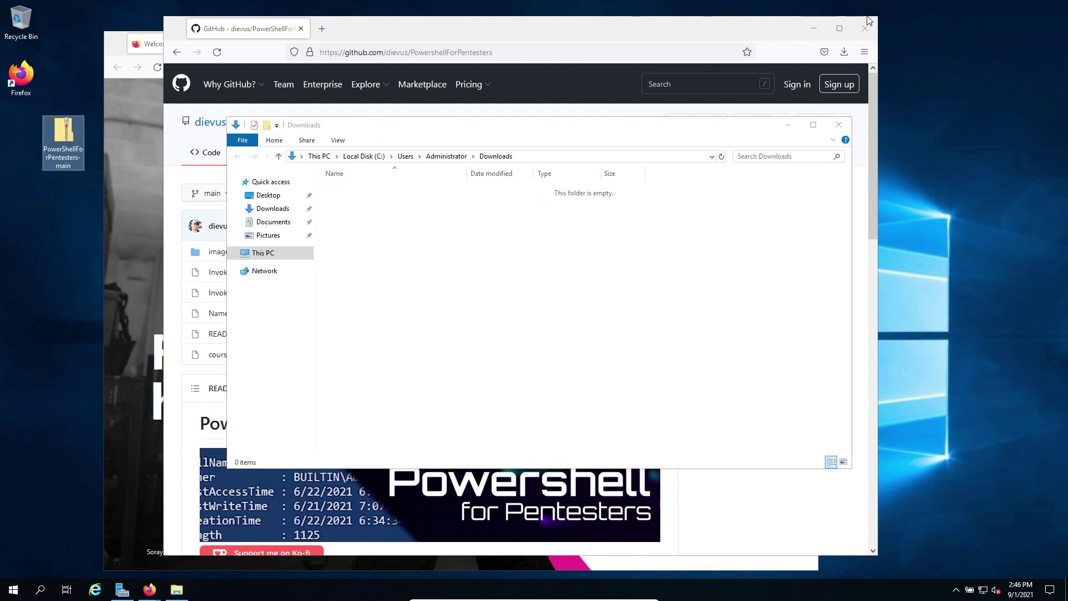
Step: Close both Firefox windows and the empty Downloads folder window
click(866, 28)
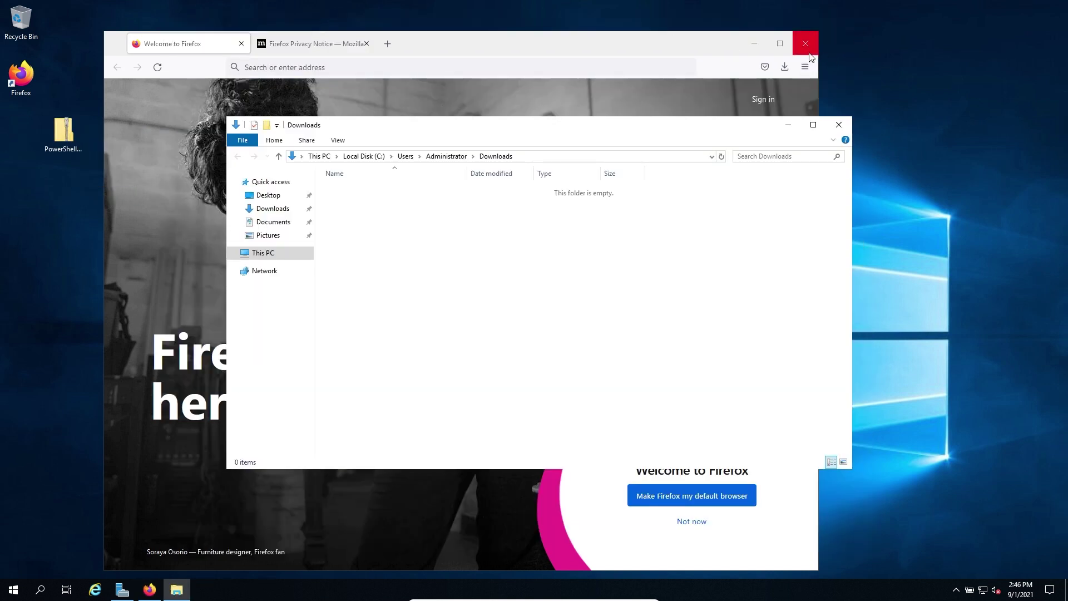
click(805, 43)
click(515, 145)
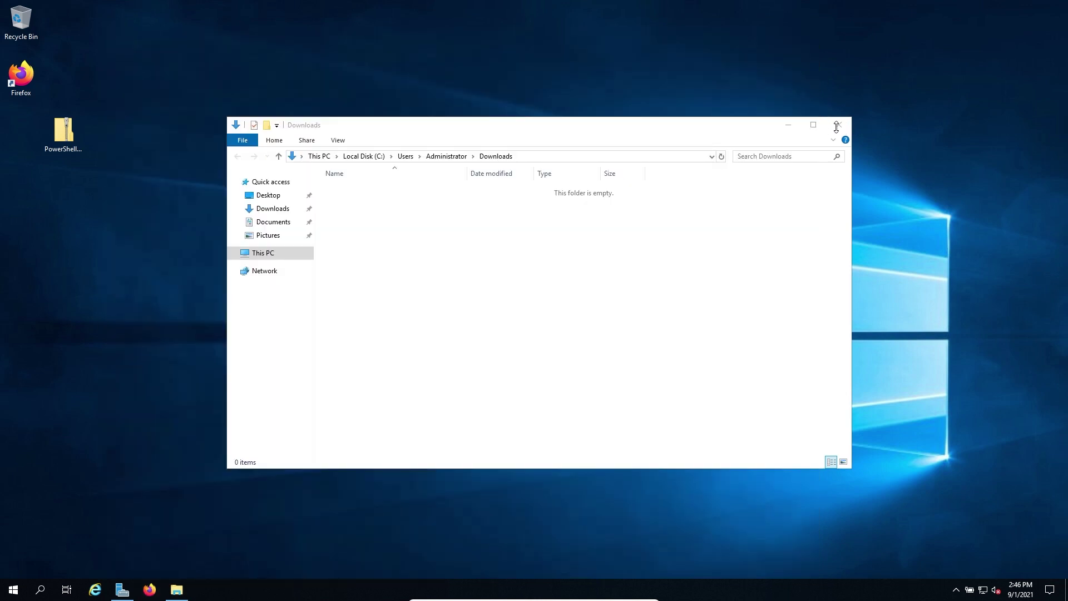
click(840, 122)
Step: Extract the PowerShellForPentesters-main archive to the desktop and move the inner PowerShellForPentesters-main folder out onto the desktop
right_click(67, 134)
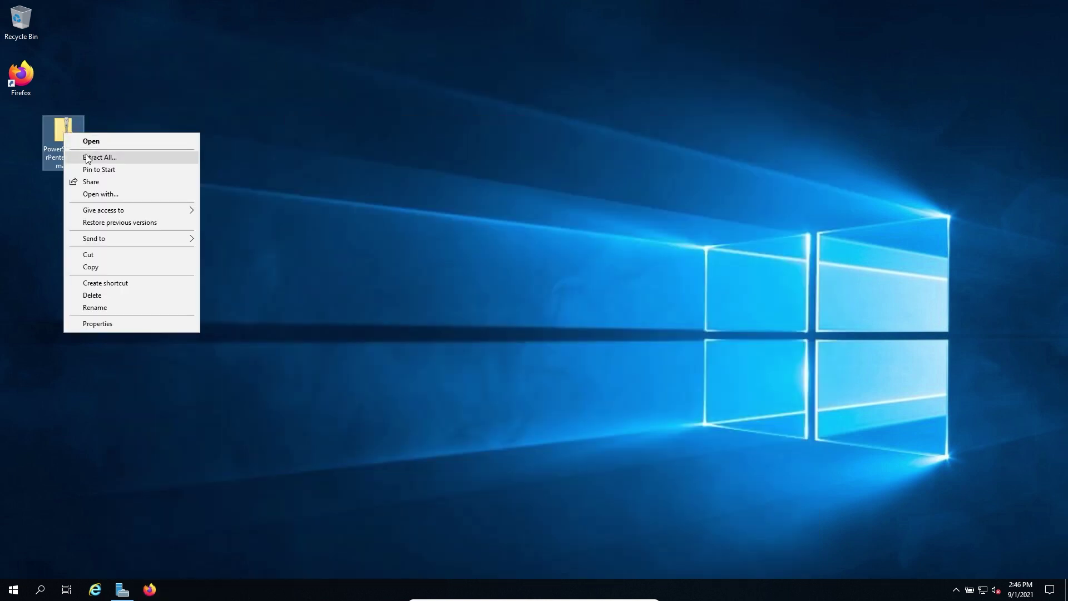
click(93, 158)
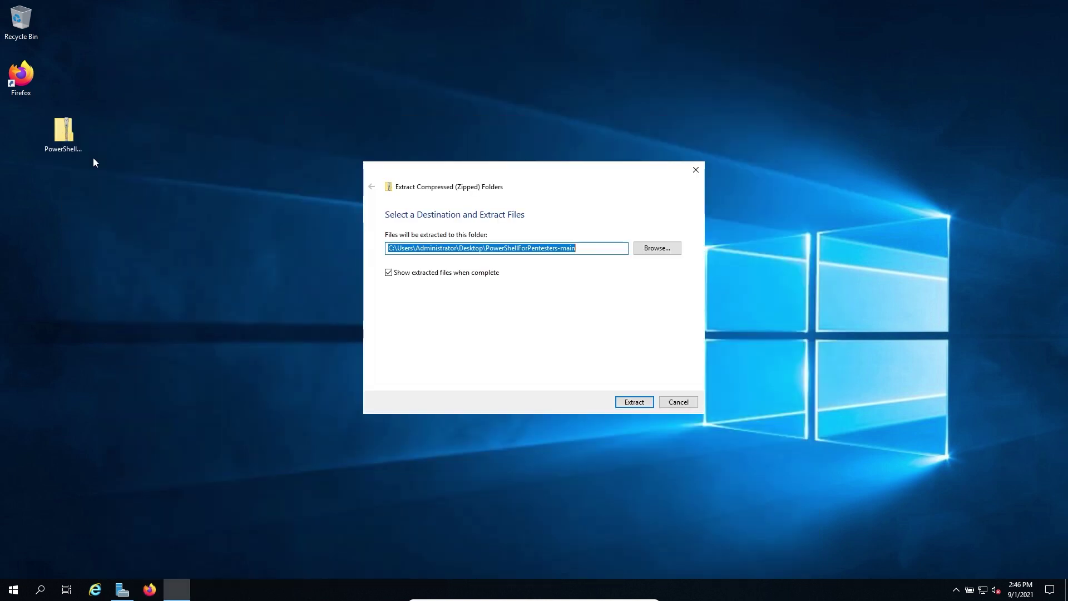
click(629, 400)
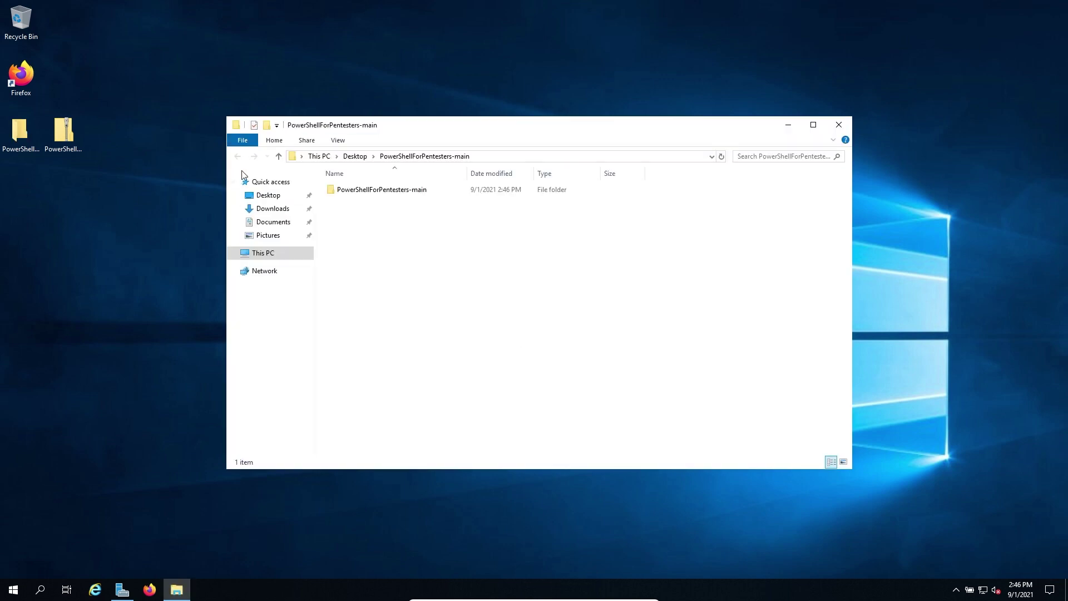
drag(379, 191, 360, 56)
click(839, 126)
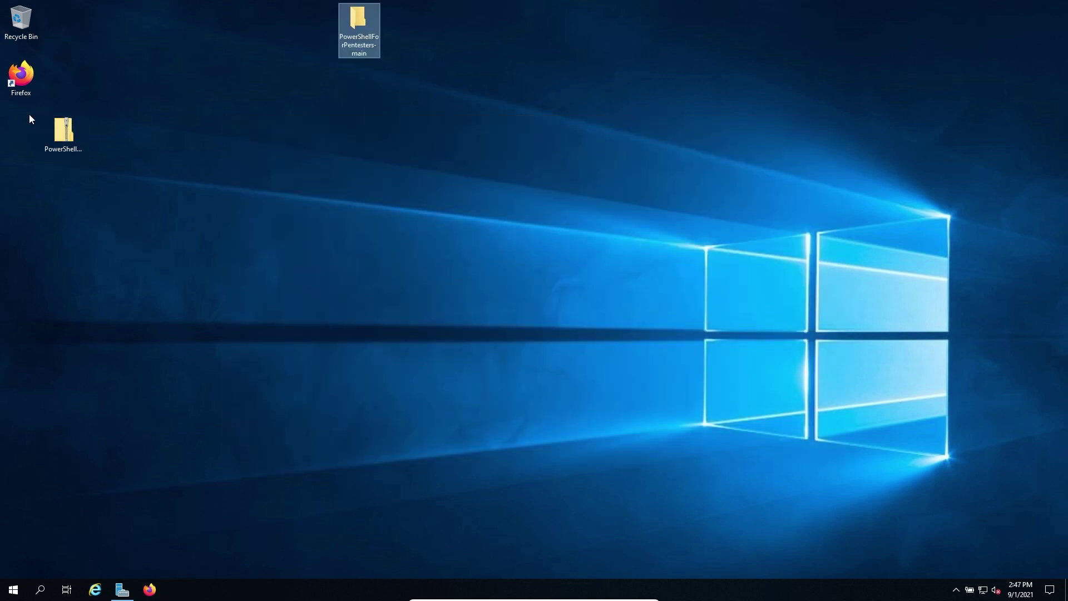
Step: Delete the PowerShellForPentesters-main ZIP from the desktop and reposition the extracted folder's icon
click(63, 134)
key(Delete)
drag(358, 22, 280, 162)
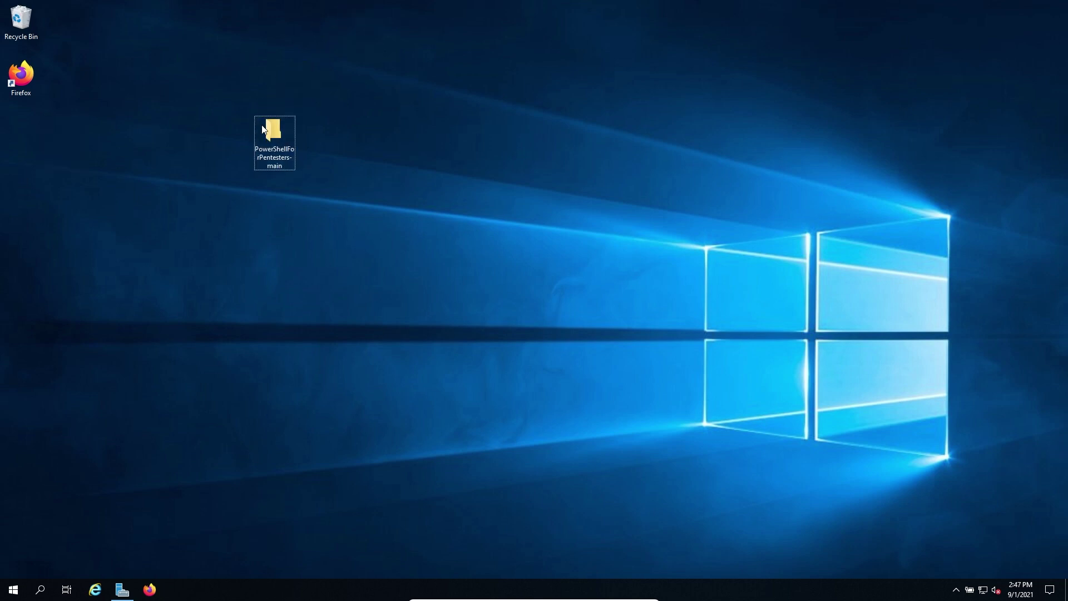
Step: Open the PowerShellForPentesters-main folder and move its window higher on the desktop
click(277, 132)
double_click(277, 132)
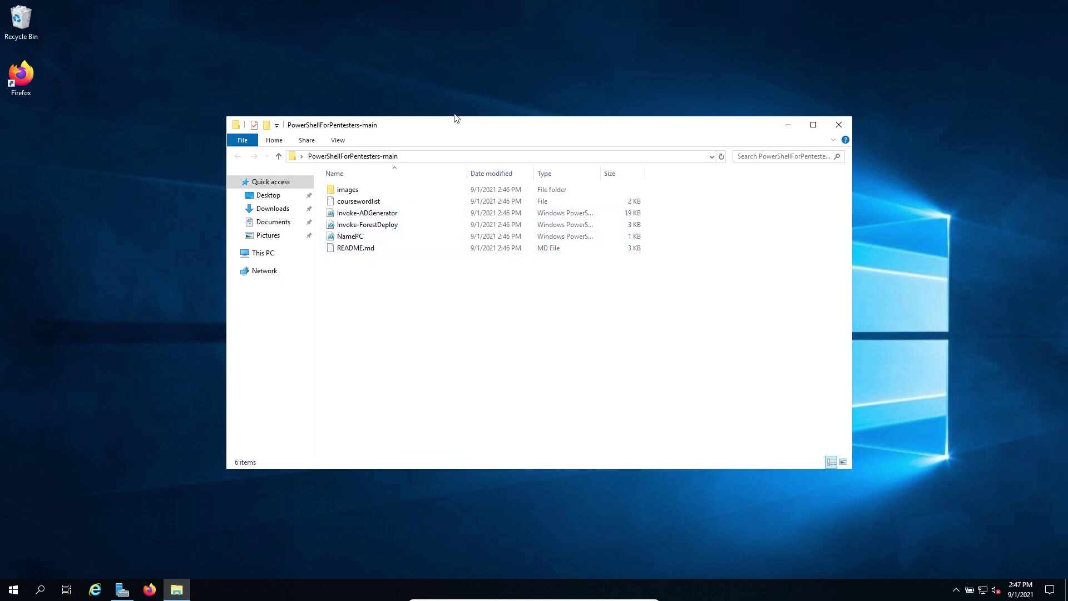
drag(452, 131, 443, 56)
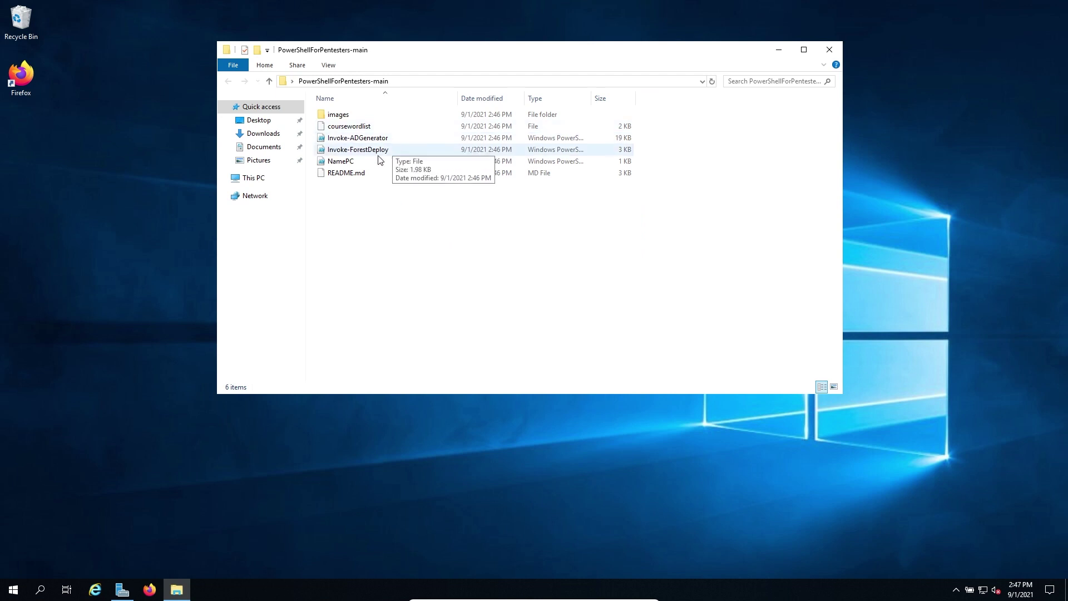
Step: Find Windows PowerShell, run it as administrator and move its window over the folder window
click(39, 593)
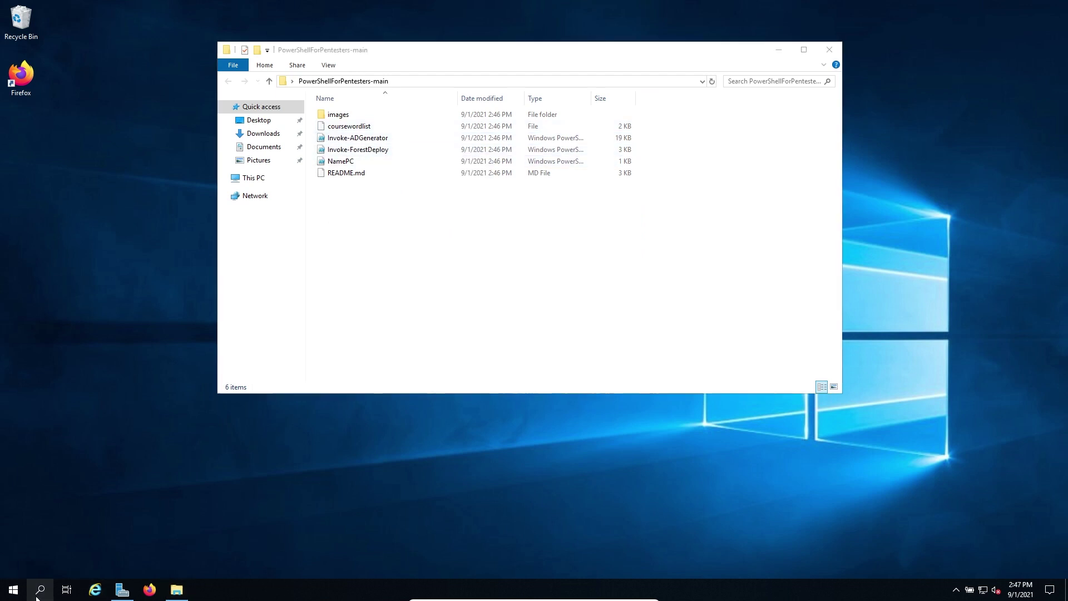
text(power)
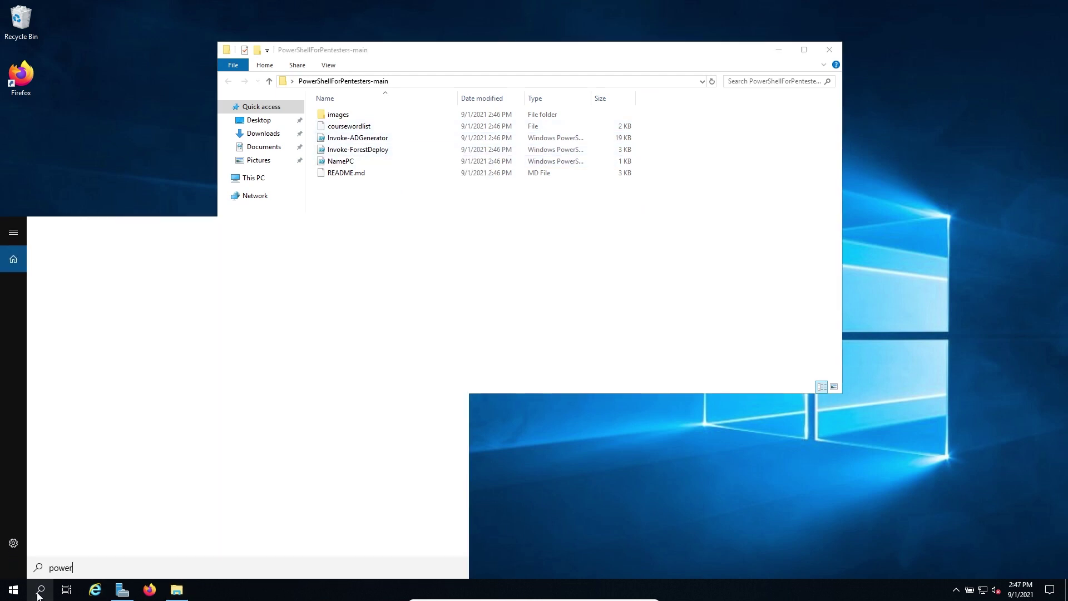
right_click(229, 282)
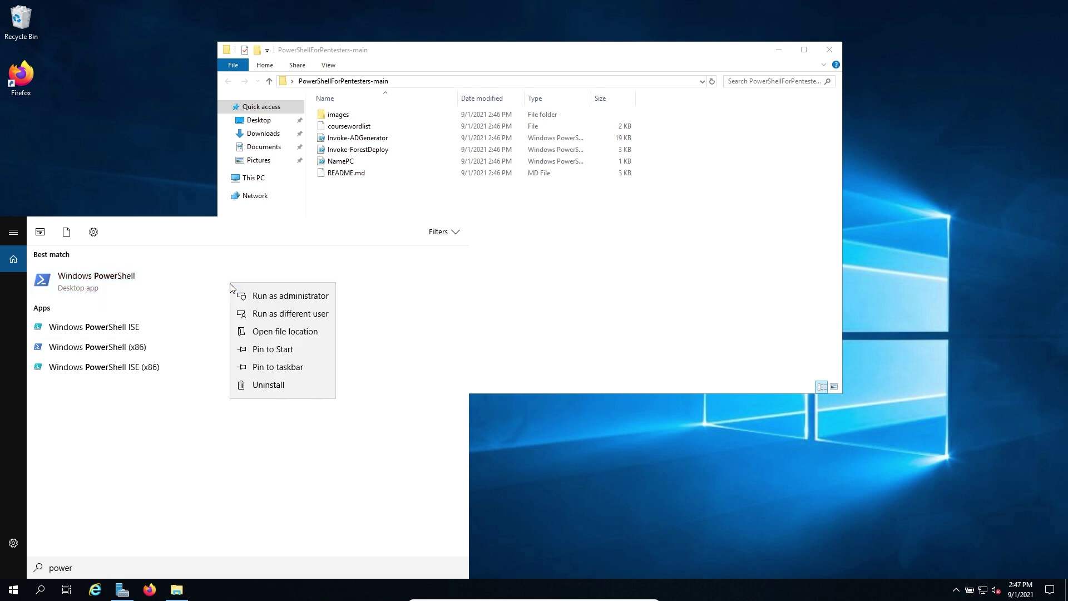
click(242, 296)
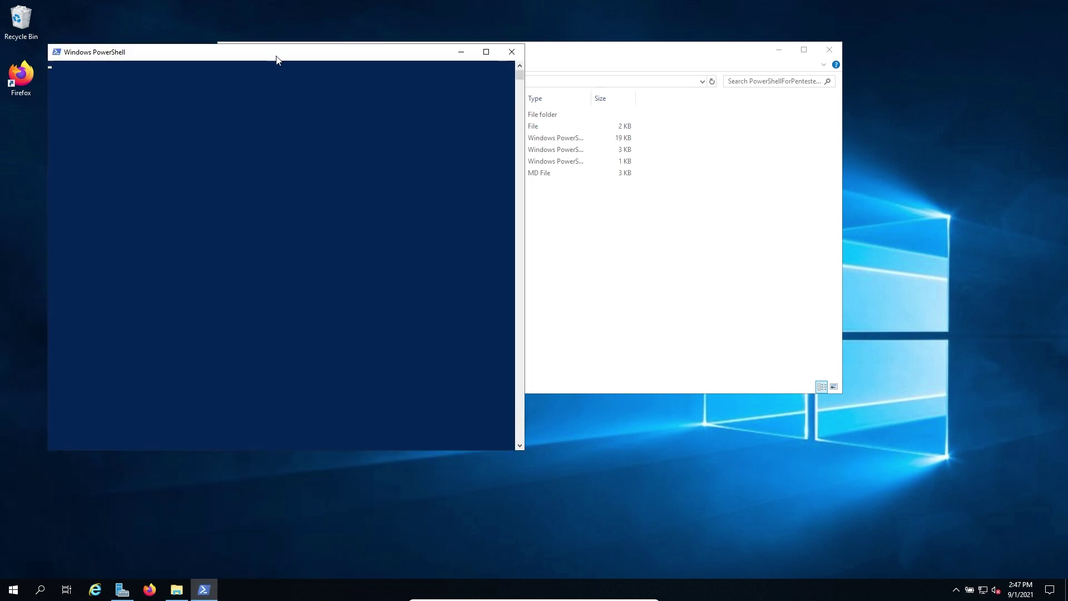
drag(278, 59, 533, 76)
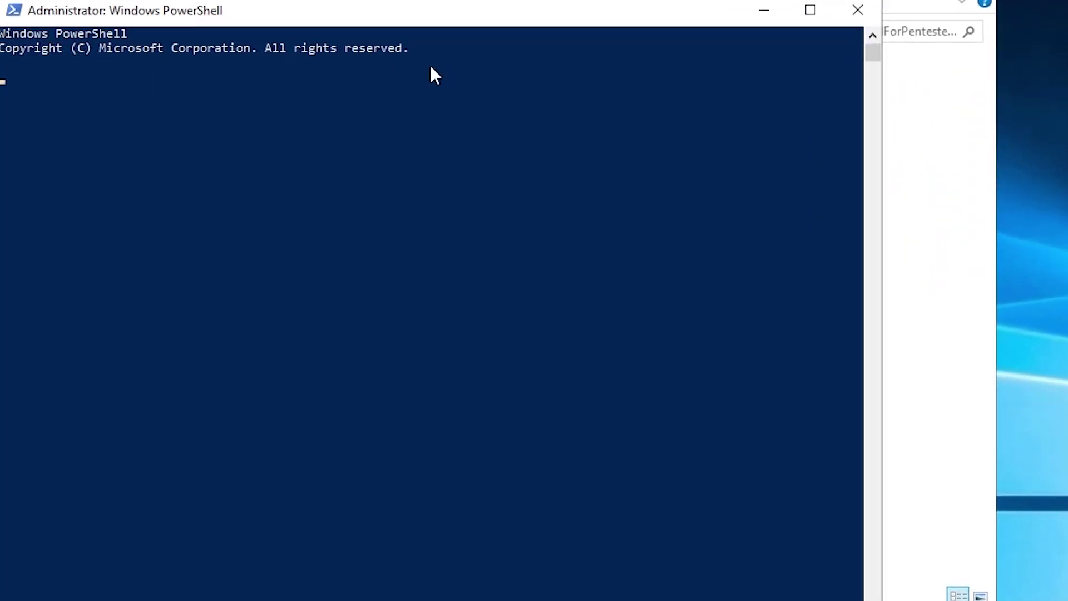
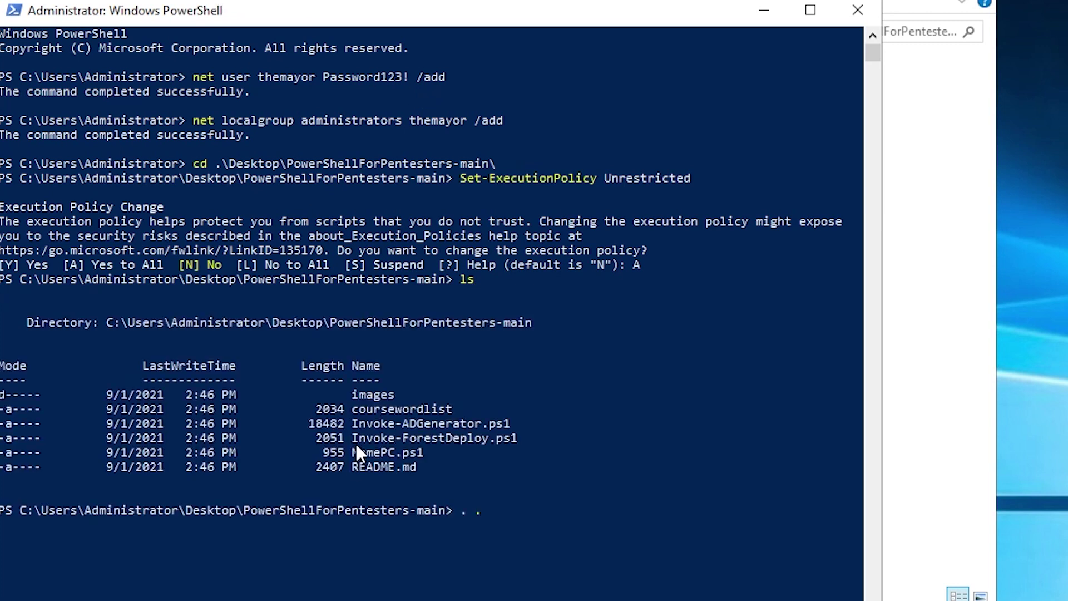
Step: Dot-source .\Invoke-ForestDeploy.ps1 in the PowerShell session and allow the script to run once
text(voke-fo)
key(Tab)
key(Return)
text(R)
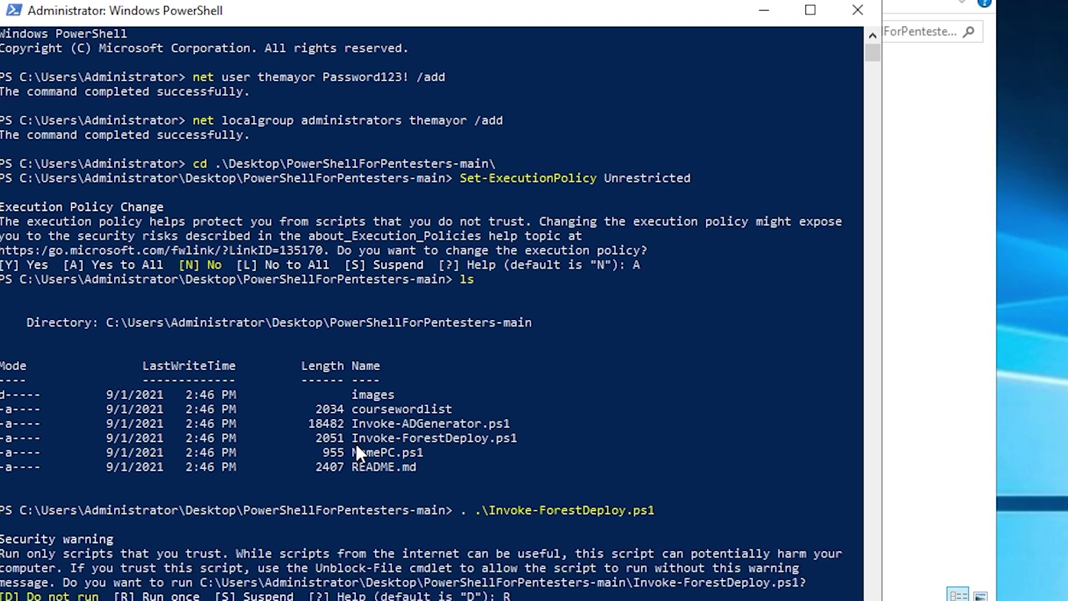
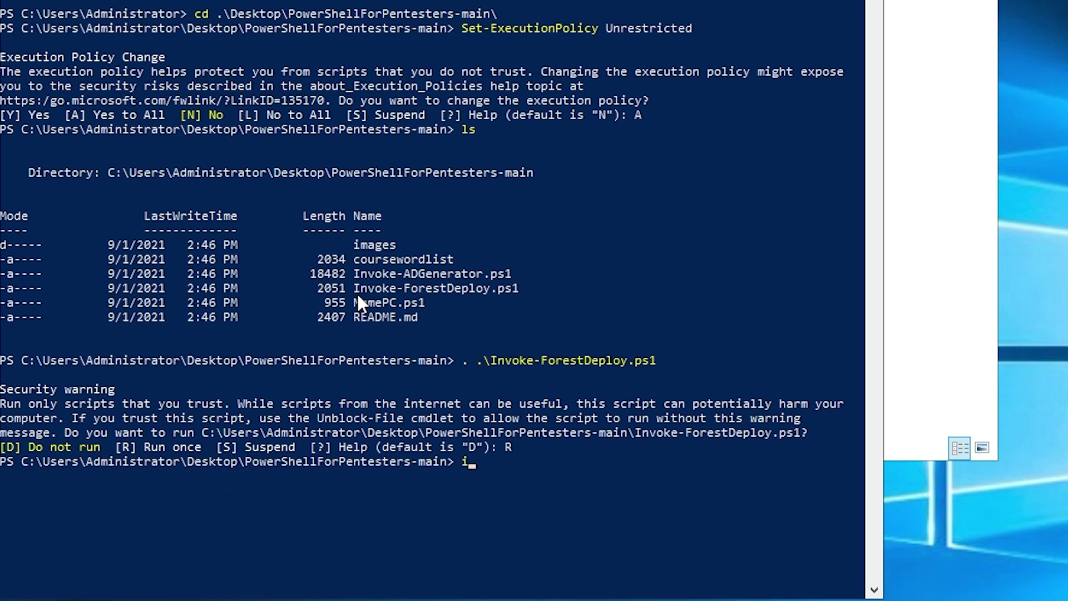
Step: Run Invoke-ForestDeploy with -DomainName mayorsec.local
key(BackSpace)
key(Tab)
key(Tab)
text(-do)
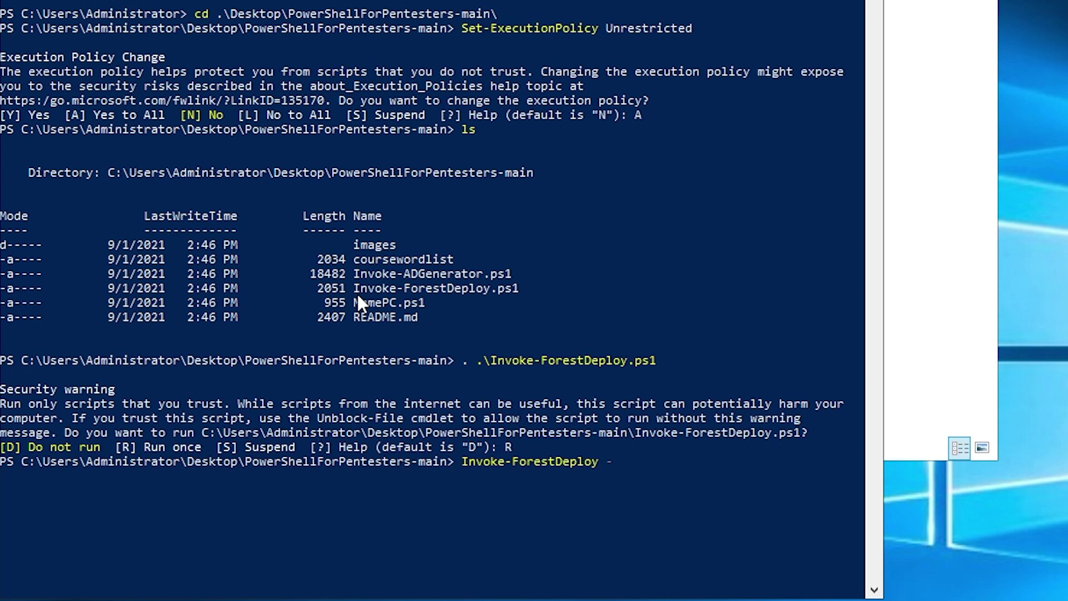
key(Tab)
text(mayorsec.local)
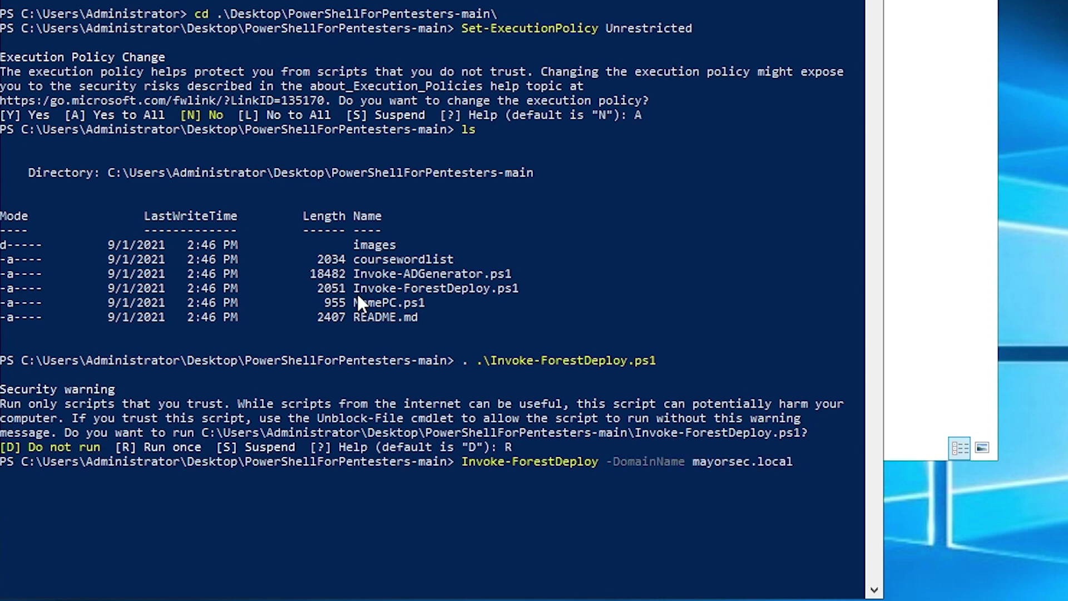
key(Return)
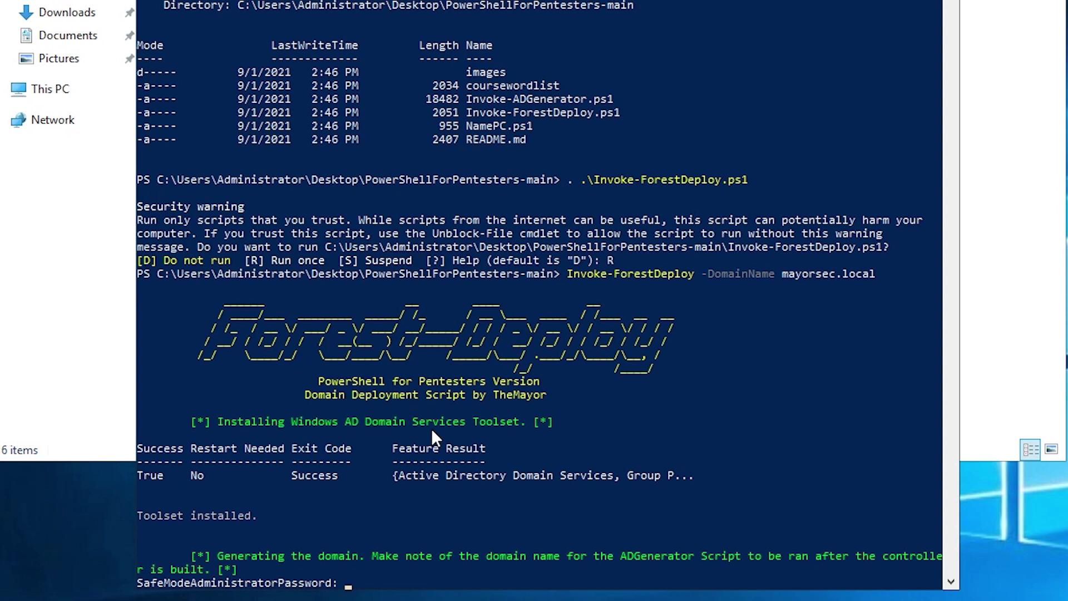
Step: Enter and confirm the SafeModeAdministratorPassword for the new domain
text(************)
key(Return)
text(*******)
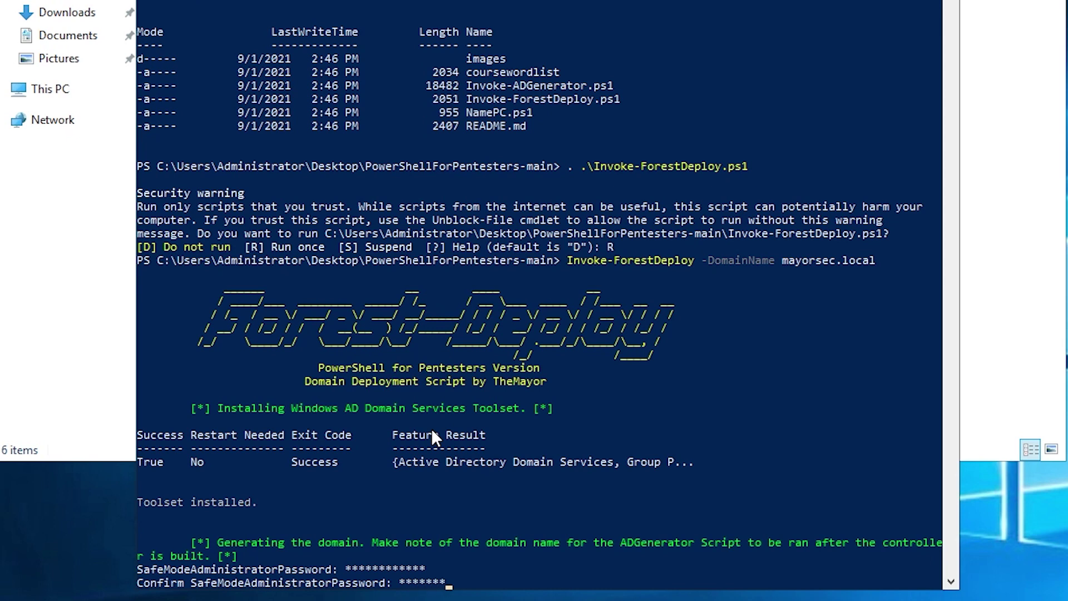
text(*****)
key(Return)
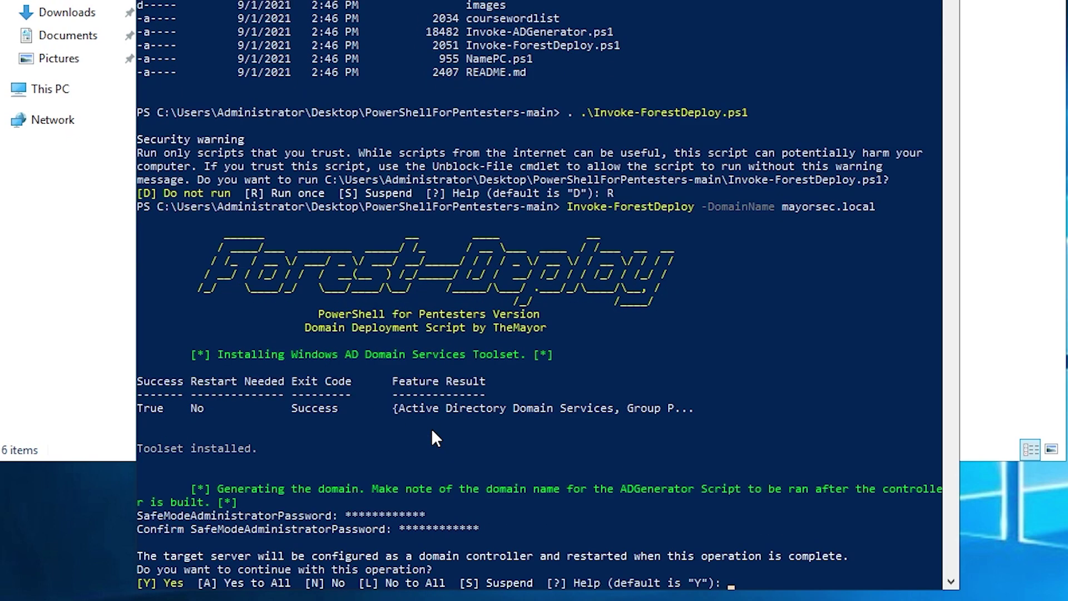
Step: Answer Yes to All to configure the server as a domain controller and close the sign-out notice
text(A)
key(Return)
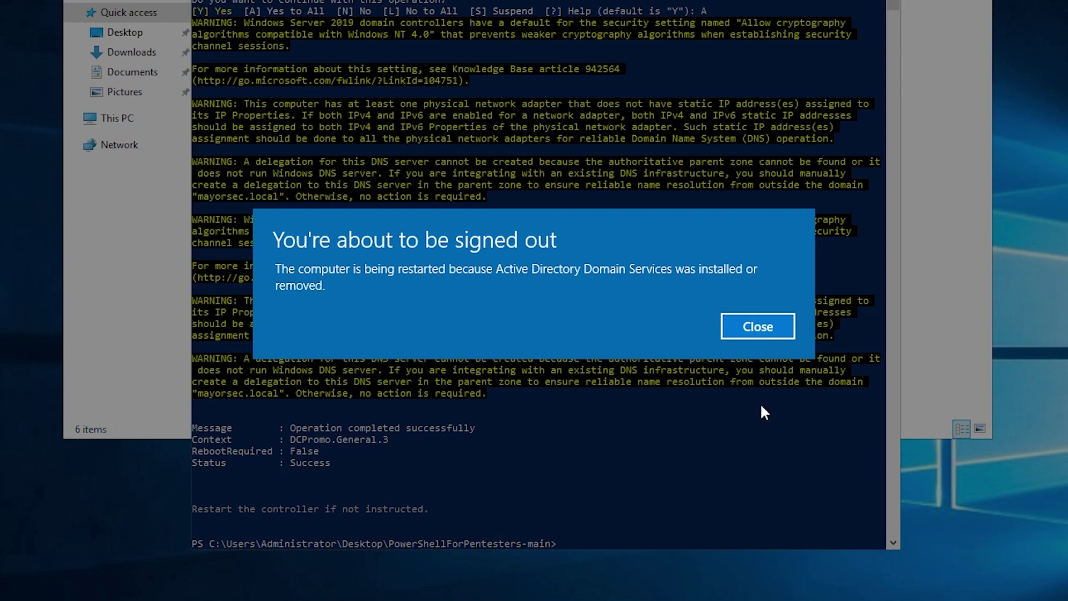
click(779, 328)
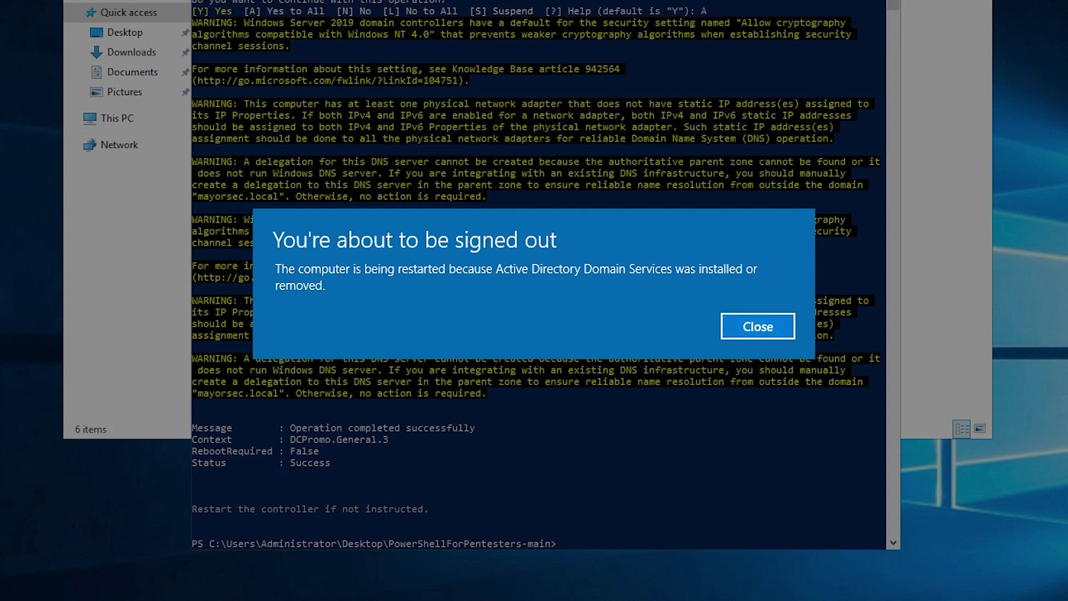